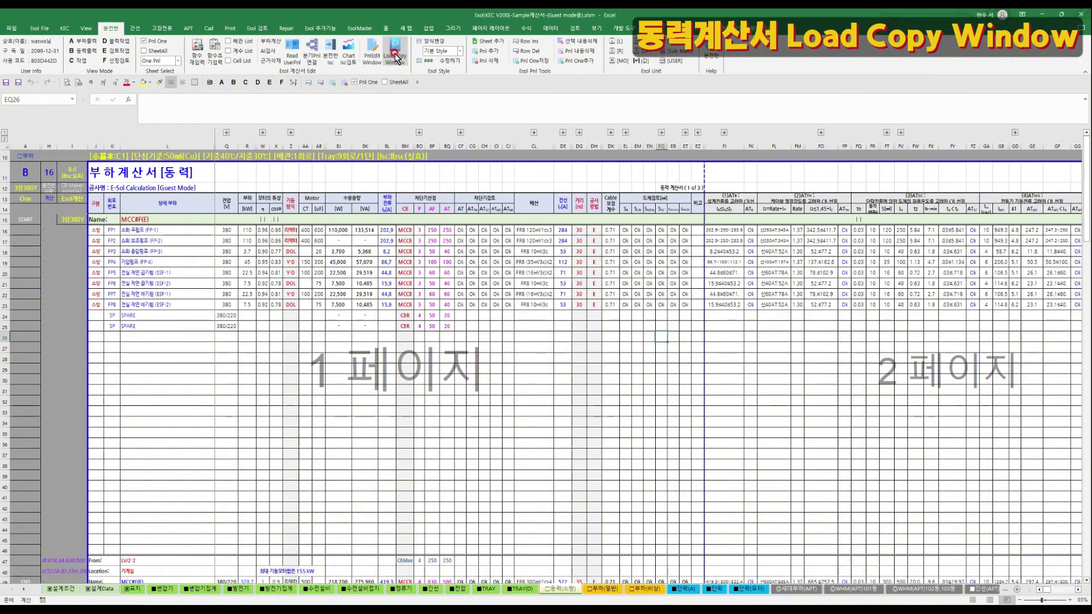
{"action": "left_click", "coordinate": [402, 62]}
{"action": "left_click", "coordinate": [259, 368]}
{"action": "left_click", "coordinate": [294, 371]}
{"action": "left_click", "coordinate": [181, 273]}
{"action": "left_click", "coordinate": [446, 274]}
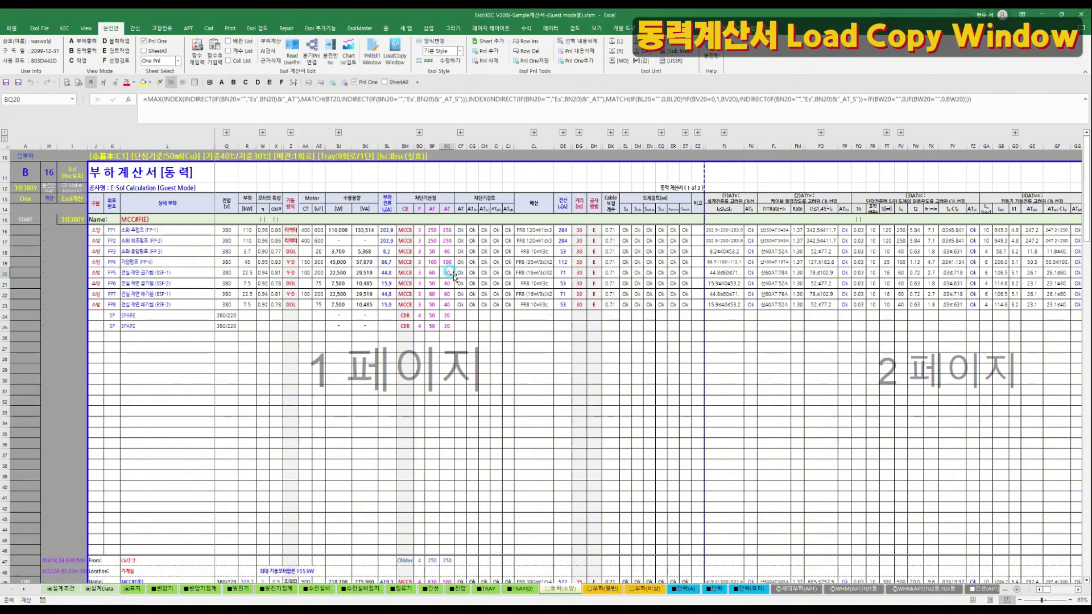
Open the Load Copy window with cell R28 as the target and choose the current work file as source
{"action": "left_click", "coordinate": [251, 355]}
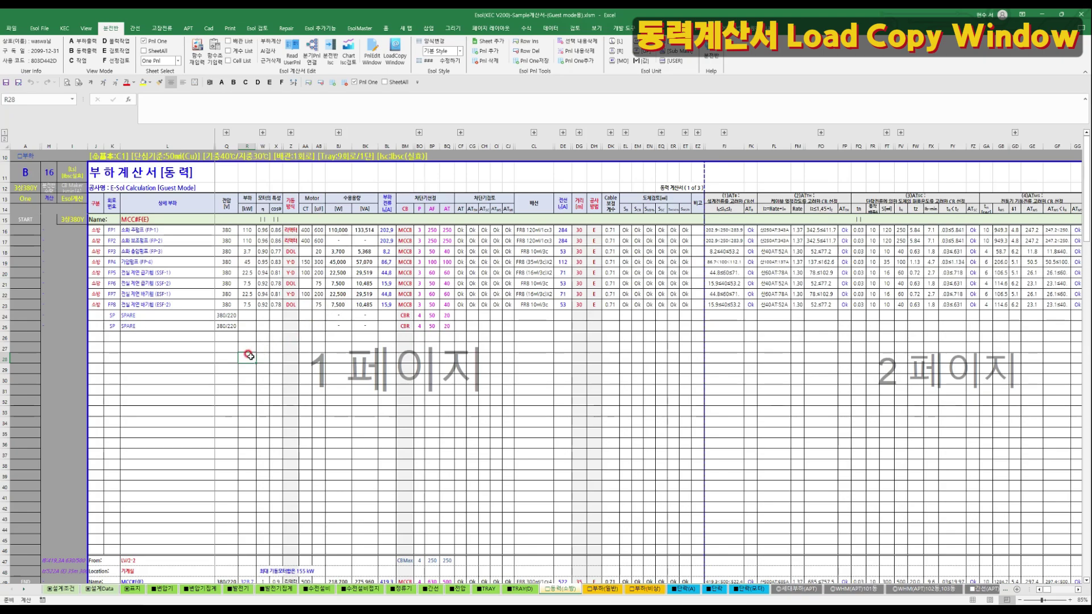
{"action": "left_click", "coordinate": [401, 50]}
{"action": "left_click", "coordinate": [939, 188]}
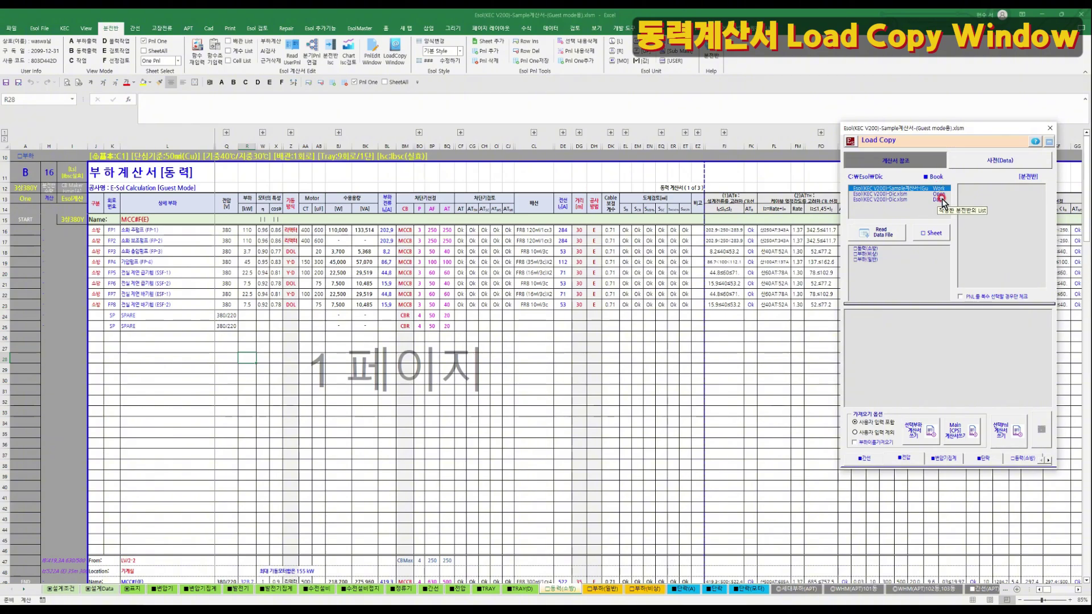
{"action": "left_click", "coordinate": [909, 188]}
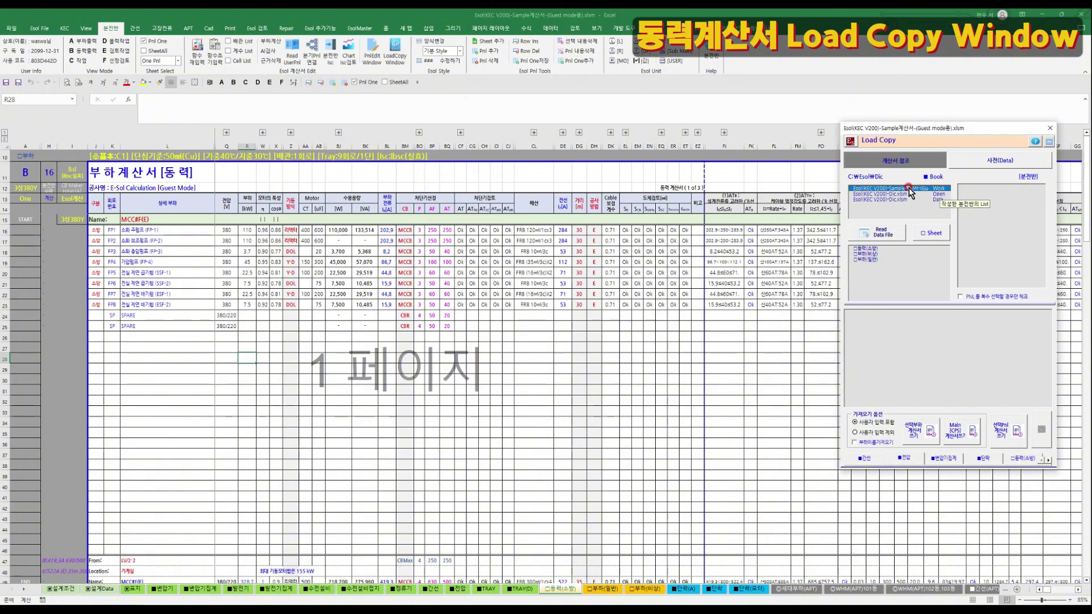
Change the copy source to the Data entry Esol(KEC V200)-Dic.xlsm from the C:\Esol\Dic folder
{"action": "left_click", "coordinate": [881, 196]}
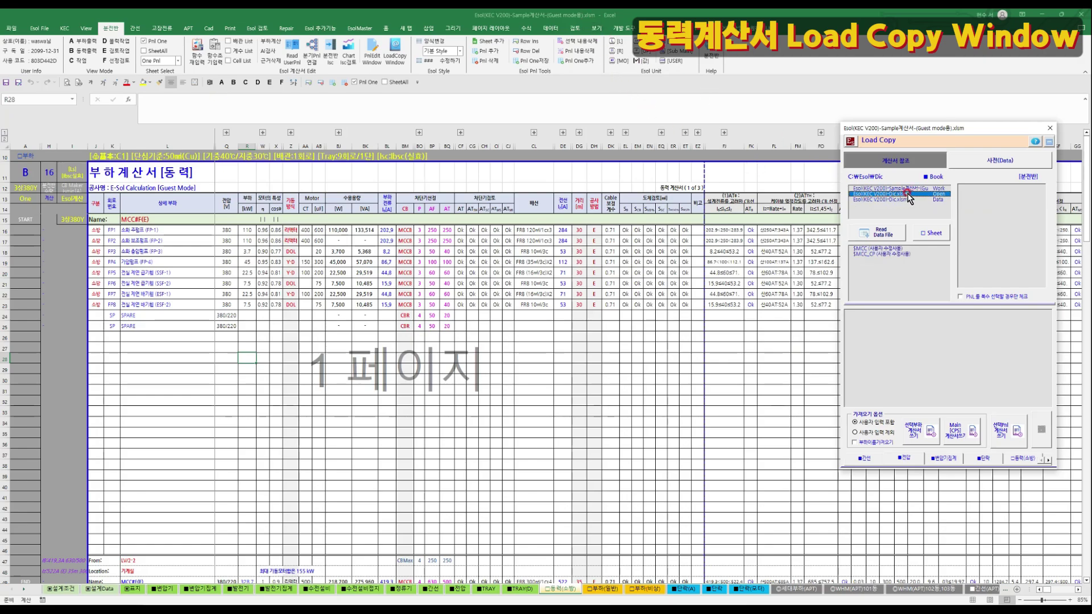
{"action": "left_click", "coordinate": [894, 196]}
{"action": "left_click", "coordinate": [898, 200]}
{"action": "left_click", "coordinate": [865, 230]}
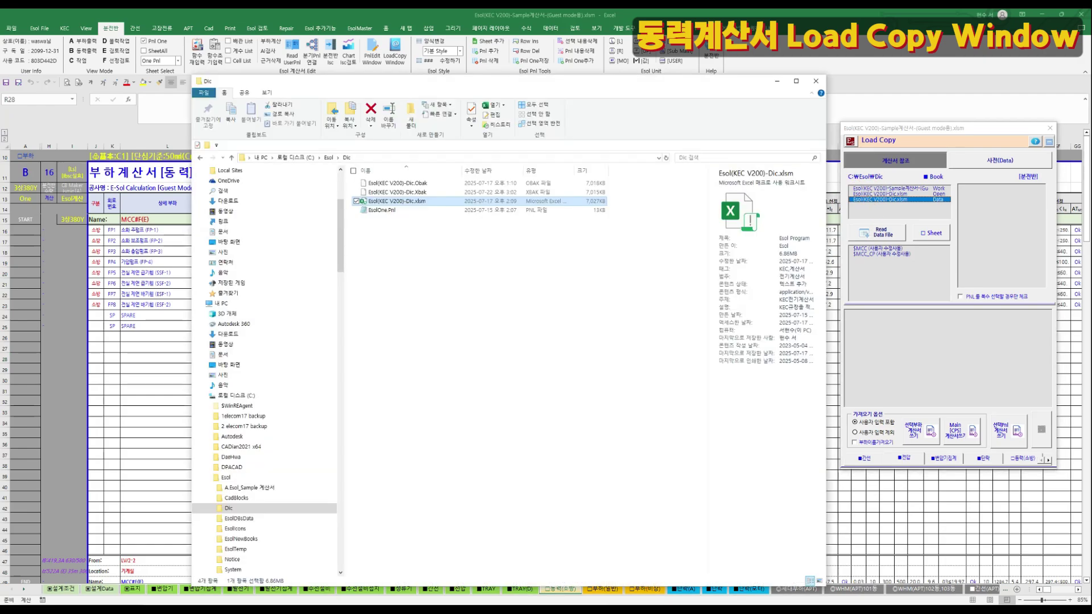
{"action": "left_click", "coordinate": [426, 200]}
Copy the three-phase $MCC loads 3P 5.5, 3P 11 and 3P 12.5 DOL to row 28 onward, and inspect their cable and breaker cells
{"action": "left_click", "coordinate": [885, 248]}
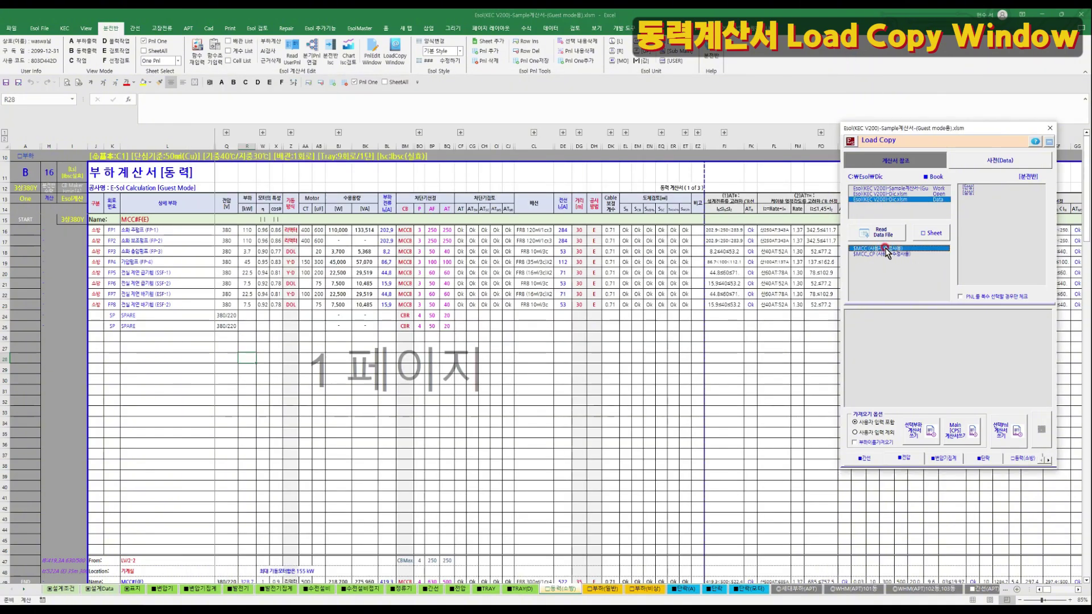
{"action": "left_click", "coordinate": [968, 193]}
{"action": "left_click", "coordinate": [868, 364]}
{"action": "left_click", "coordinate": [880, 374]}
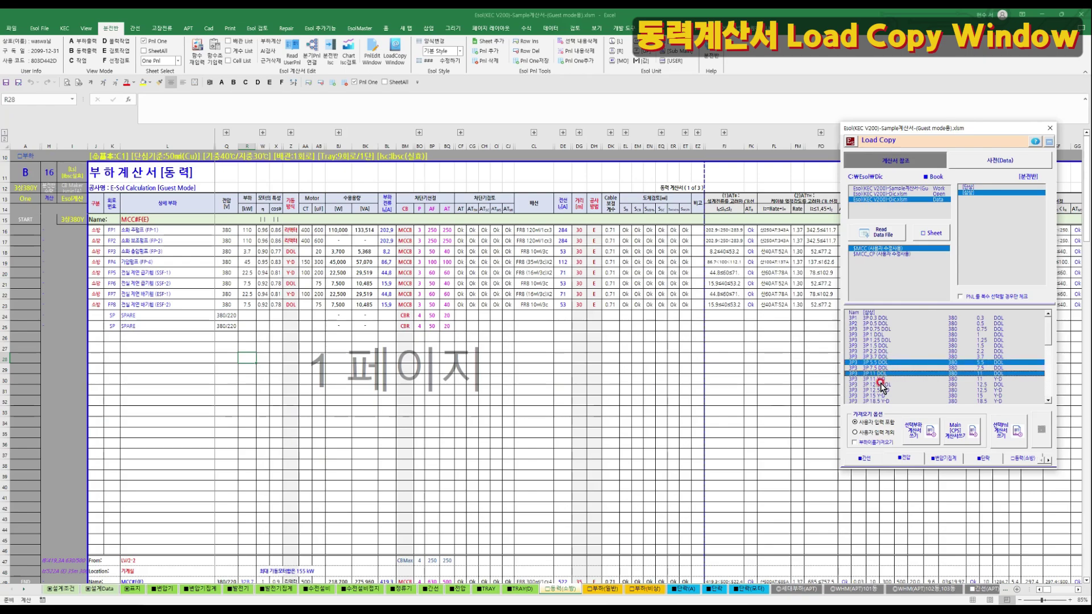
{"action": "left_click", "coordinate": [880, 384]}
{"action": "left_click", "coordinate": [925, 431]}
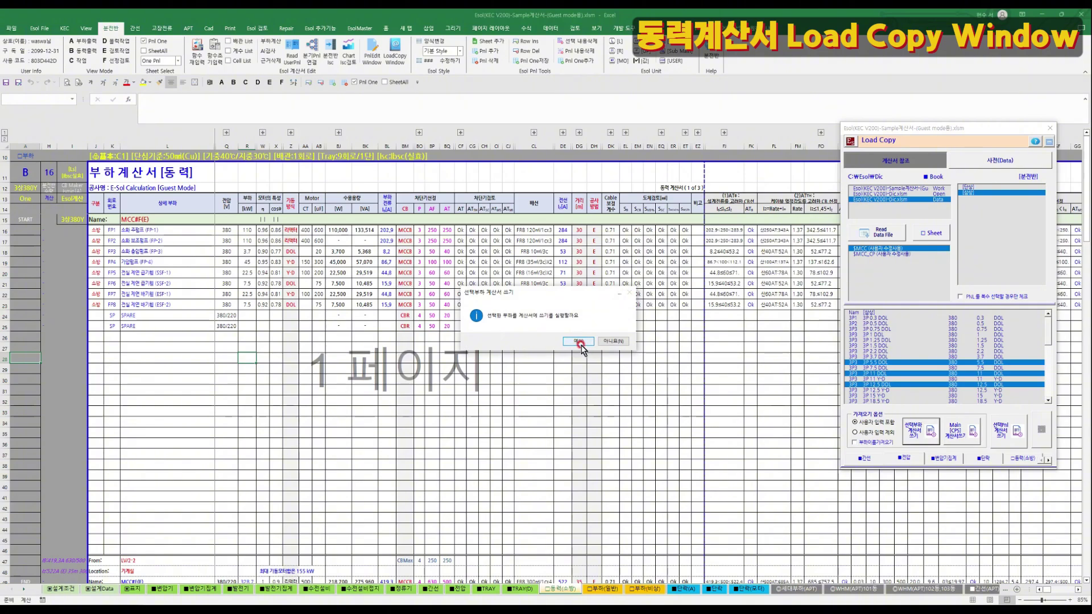
{"action": "left_click", "coordinate": [578, 341]}
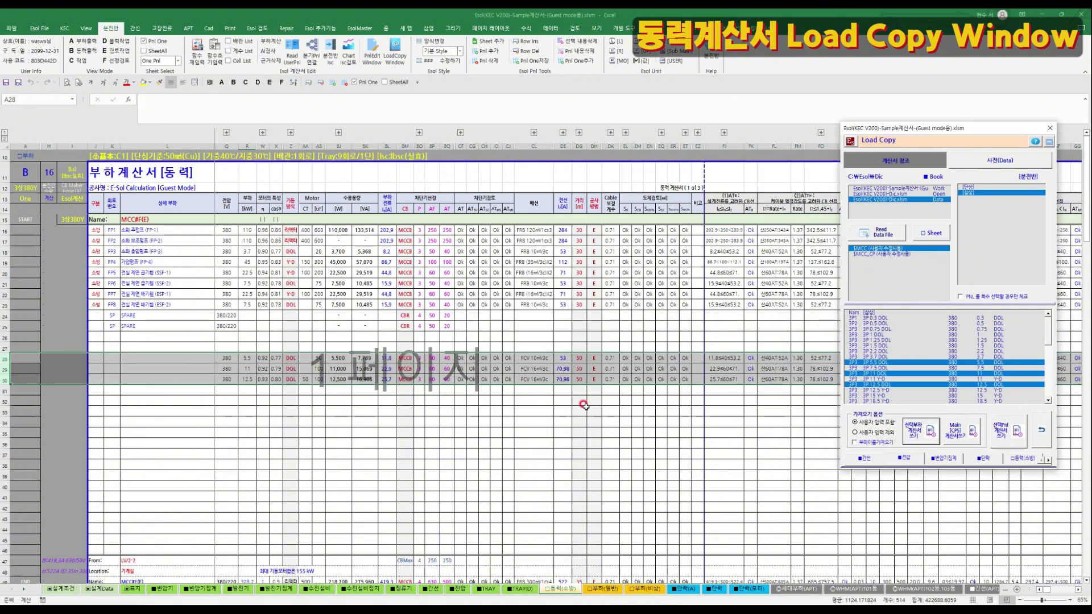
{"action": "left_click", "coordinate": [585, 407]}
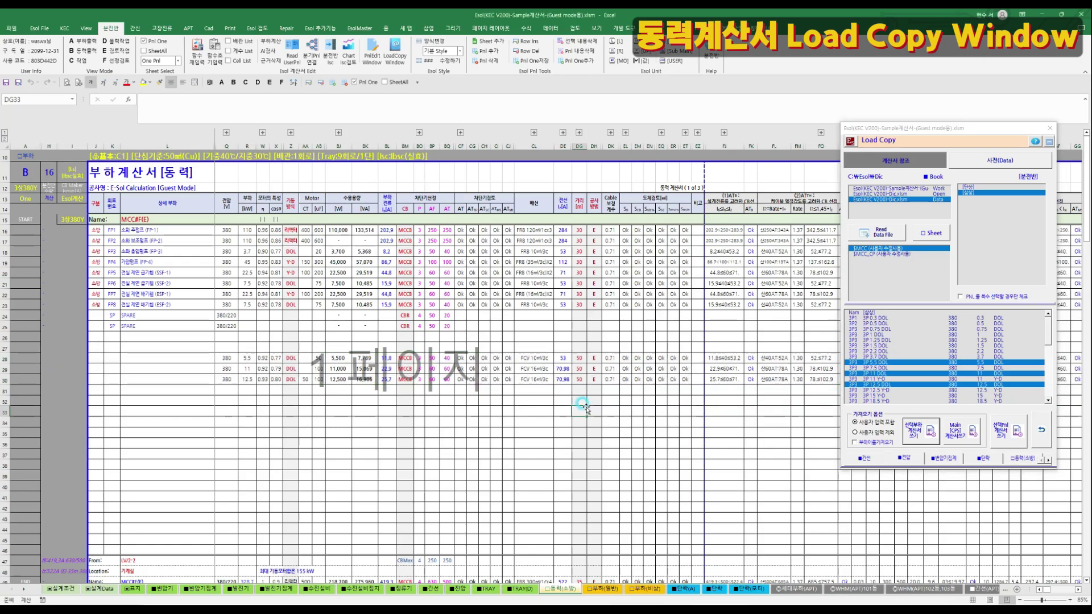
{"action": "left_click", "coordinate": [526, 357]}
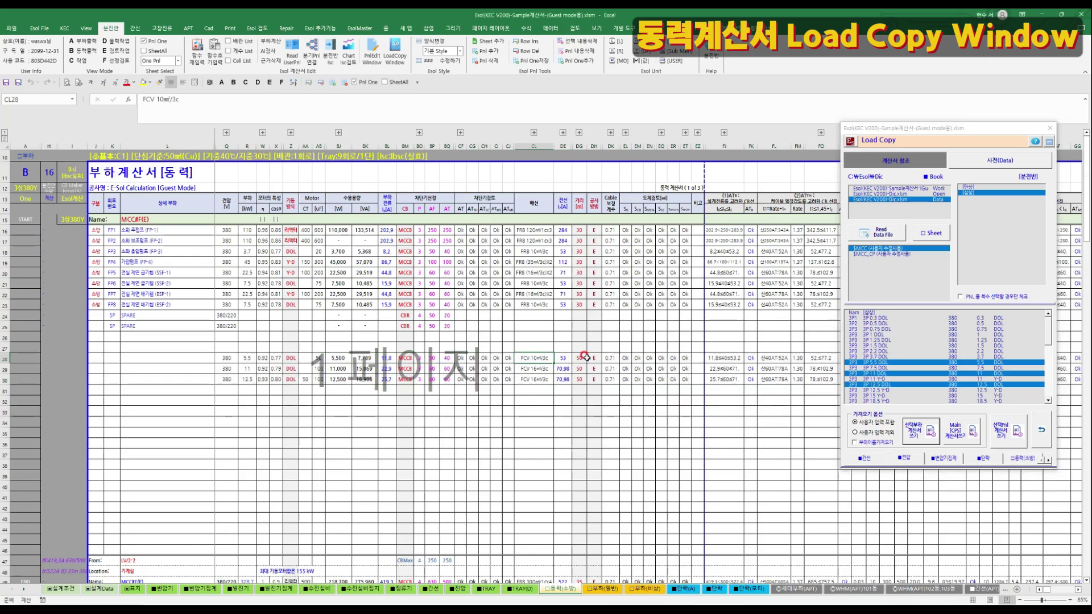
{"action": "left_click", "coordinate": [405, 369]}
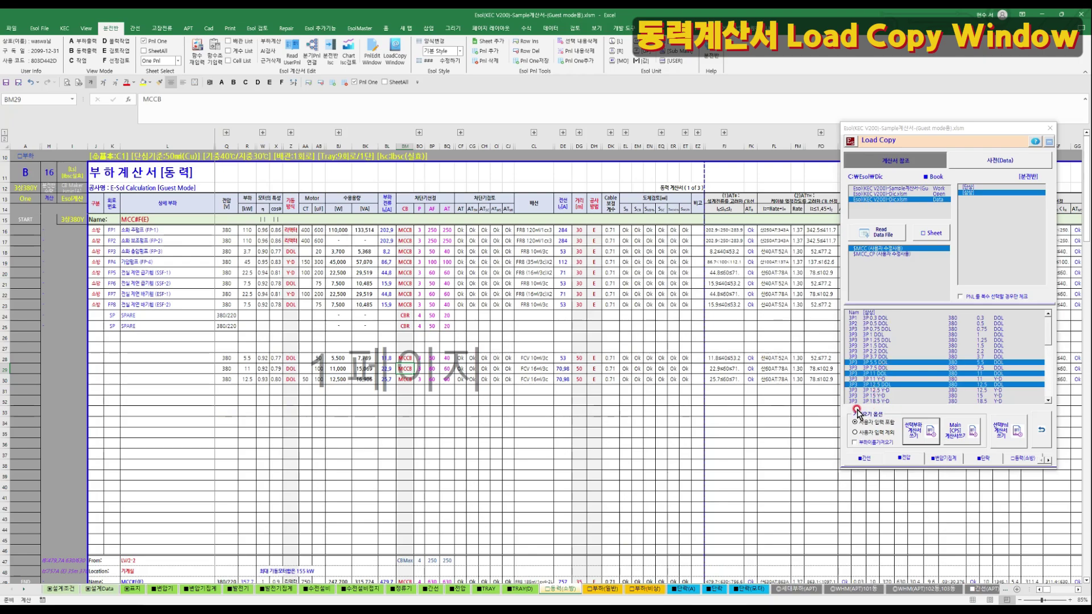
Copy the same three loads to row 33 onward with load names imported, and inspect their category, circuit number and name cells
{"action": "left_click", "coordinate": [851, 443]}
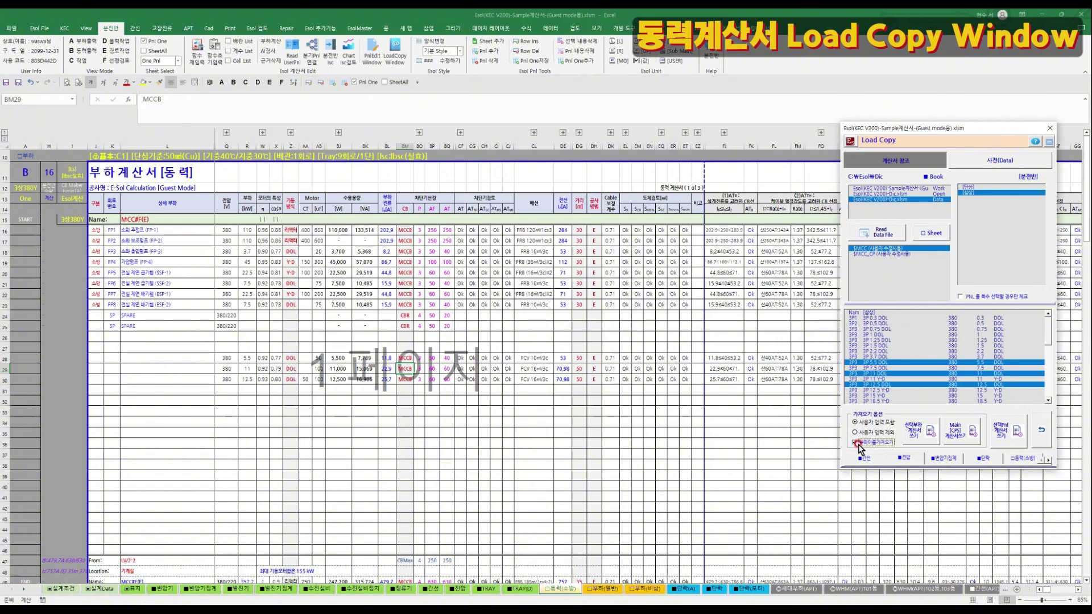
{"action": "left_click", "coordinate": [246, 411]}
{"action": "left_click", "coordinate": [927, 439]}
{"action": "left_click", "coordinate": [581, 343]}
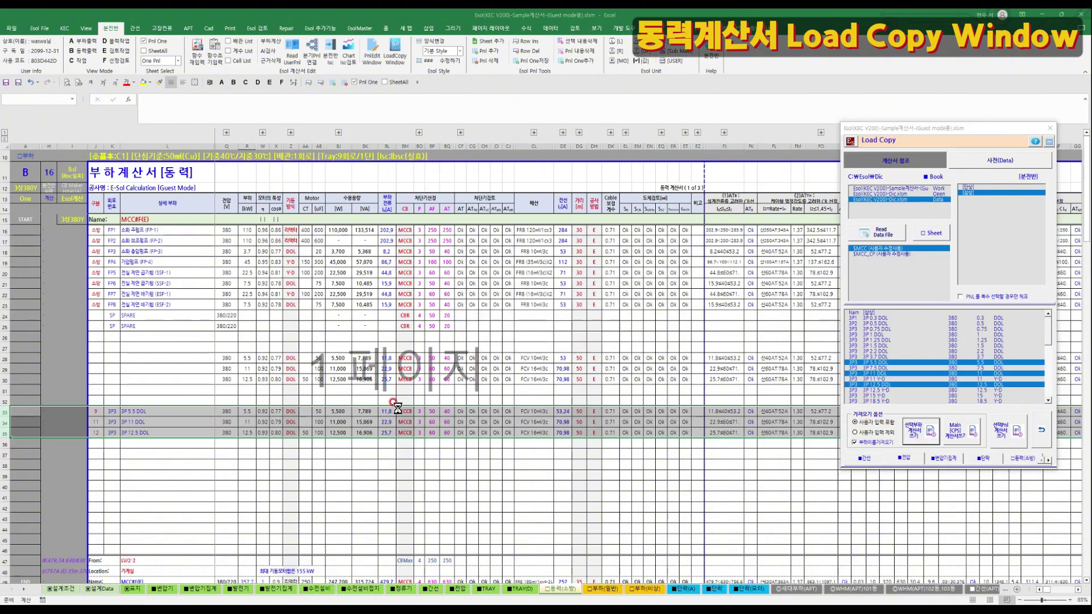
{"action": "left_click", "coordinate": [92, 410]}
{"action": "left_click", "coordinate": [116, 410]}
{"action": "left_click", "coordinate": [142, 411]}
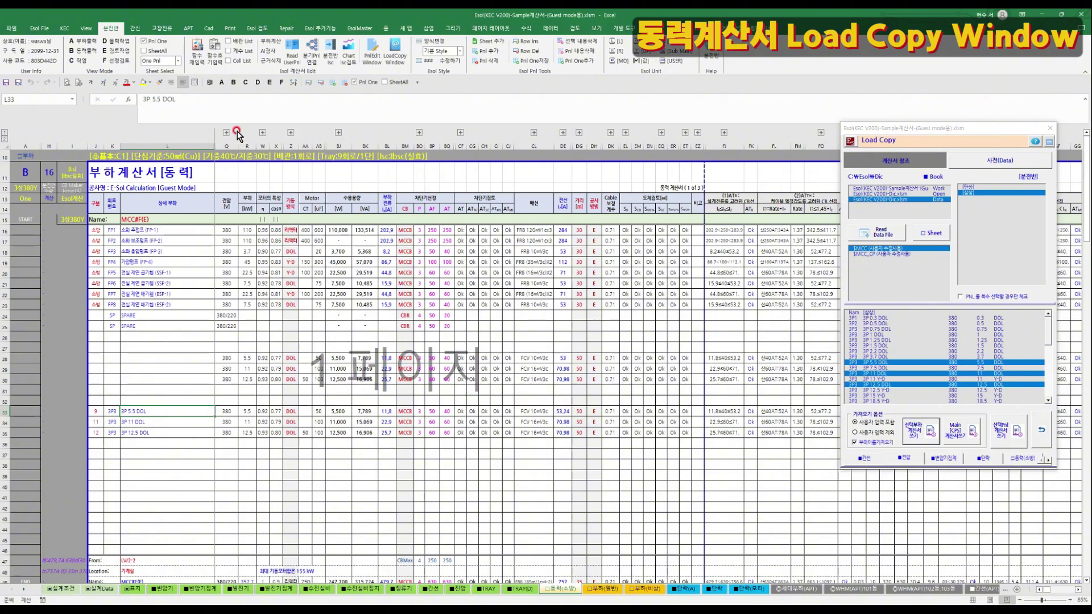
Show the sheet in view mode C and set the import option to exclude user inputs (사용자 입력 제외)
{"action": "left_click", "coordinate": [245, 82]}
{"action": "key", "text": "Return"}
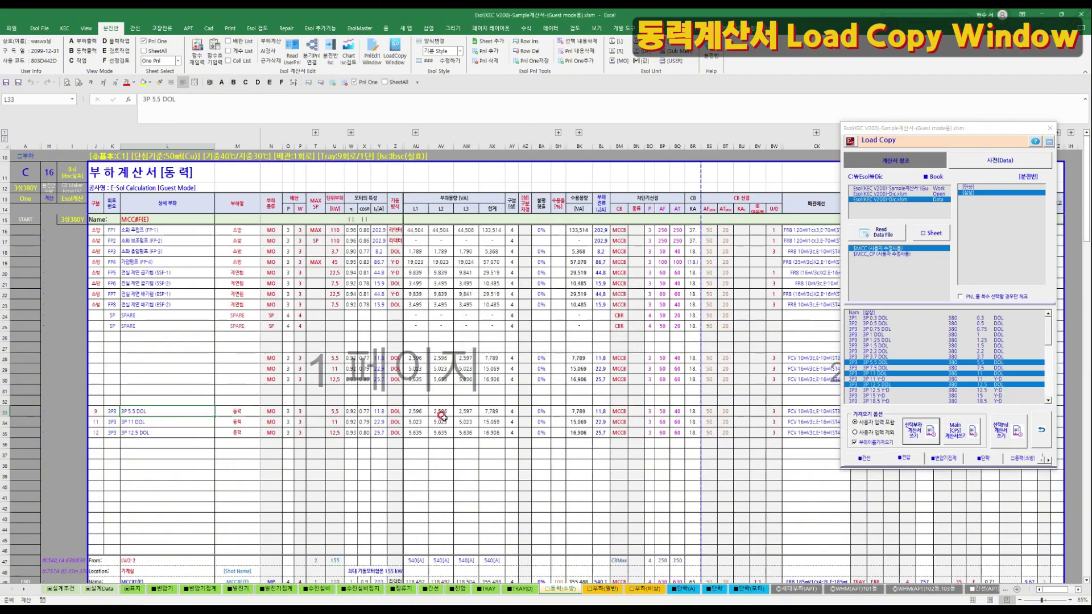
{"action": "left_click", "coordinate": [871, 436]}
{"action": "left_click_drag", "start_coordinate": [928, 127], "coordinate": [906, 53]}
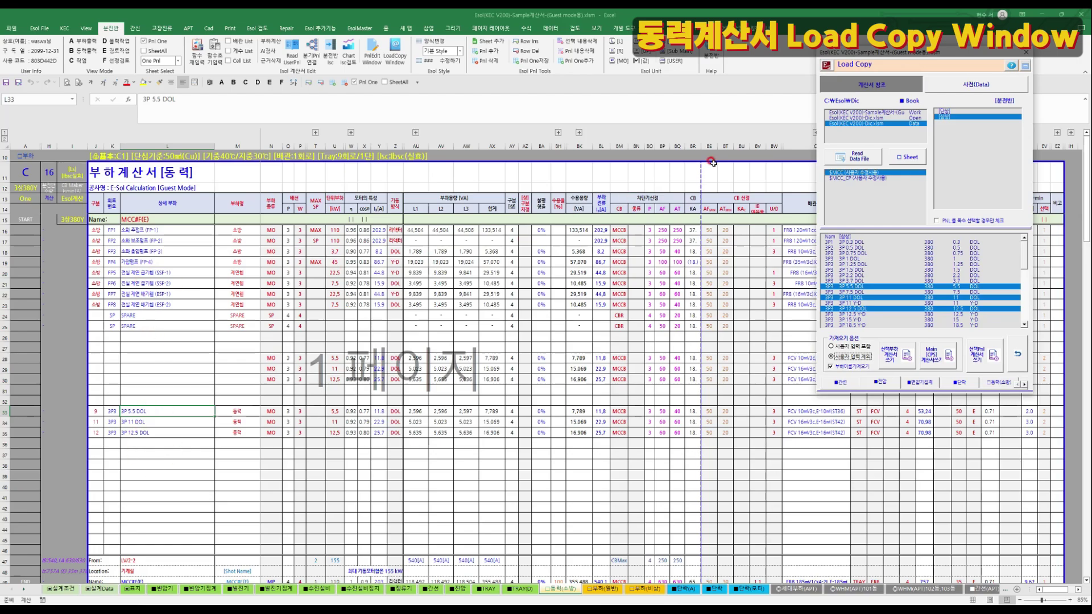
{"action": "left_click_drag", "start_coordinate": [890, 50], "coordinate": [653, 281]}
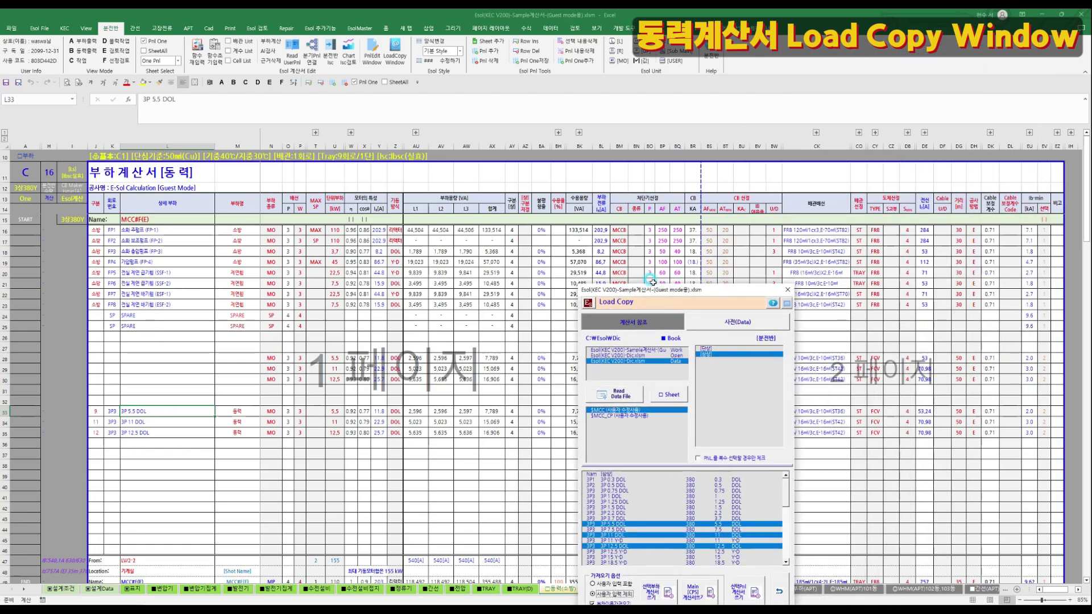
Set the breaker type of load FP3 in row 18 to CBR and its conduit type to HI
{"action": "left_click", "coordinate": [614, 255]}
{"action": "type", "text": "CBR"}
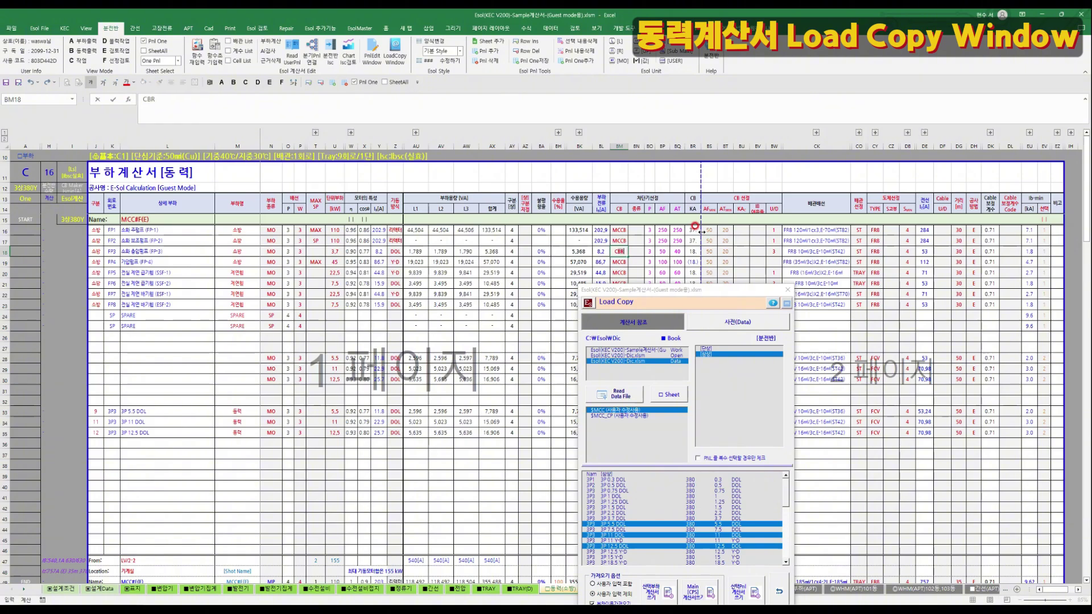
{"action": "key", "text": "Tab"}
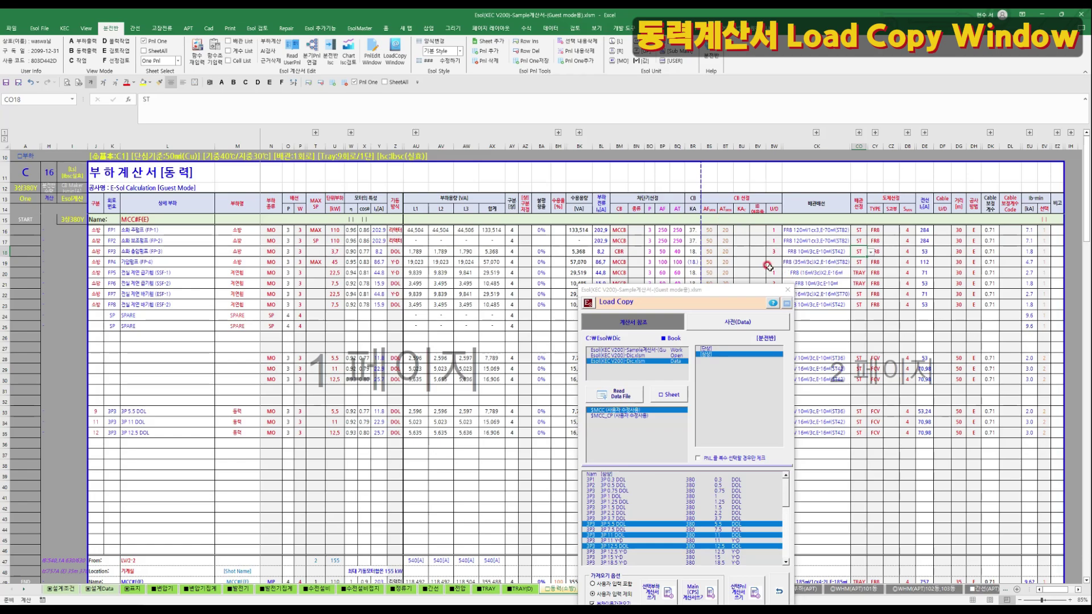
{"action": "left_click", "coordinate": [870, 252]}
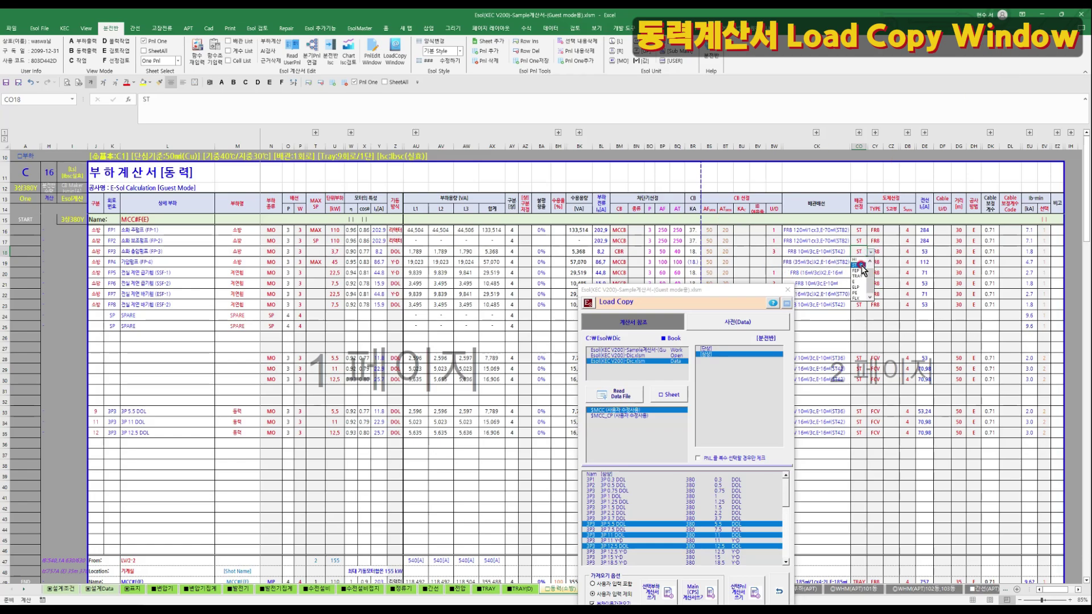
{"action": "left_click", "coordinate": [860, 258]}
Fill row 18's breaker, conduit type, cable type, distance and installation method cells with yellow
{"action": "left_click", "coordinate": [876, 251]}
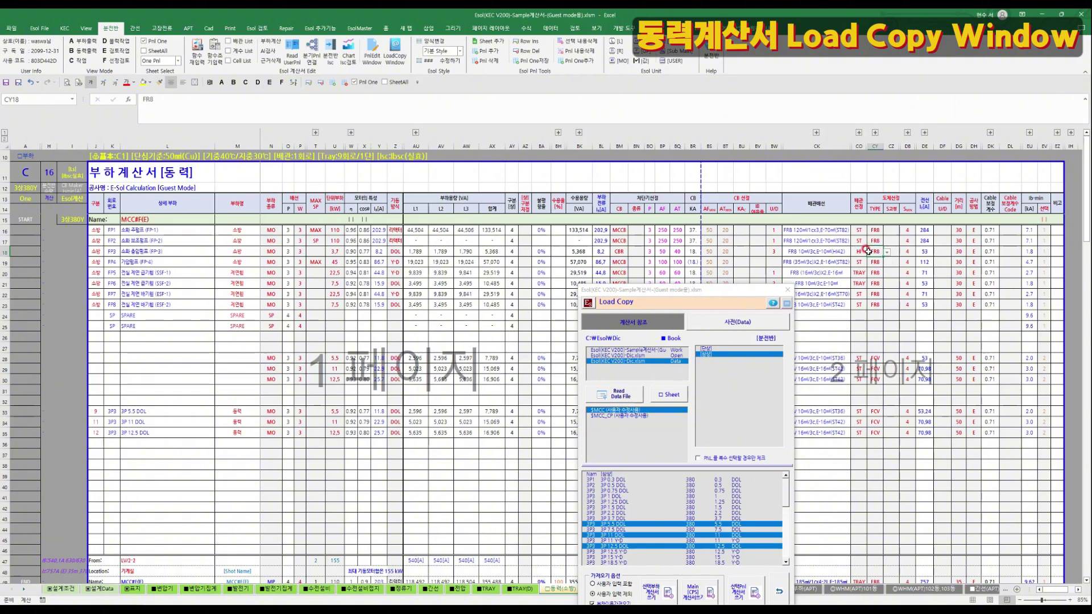
{"action": "left_click", "coordinate": [960, 251]}
{"action": "left_click", "coordinate": [973, 251], "text": "ctrl"}
{"action": "left_click", "coordinate": [876, 251], "text": "ctrl"}
{"action": "left_click", "coordinate": [859, 251], "text": "ctrl"}
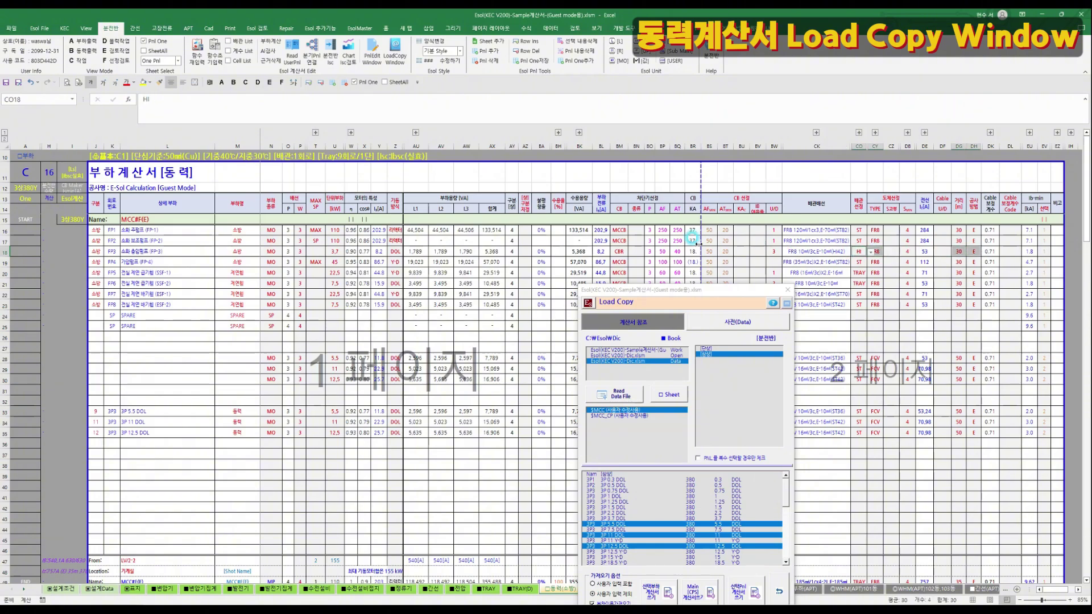
{"action": "left_click", "coordinate": [619, 251], "text": "ctrl"}
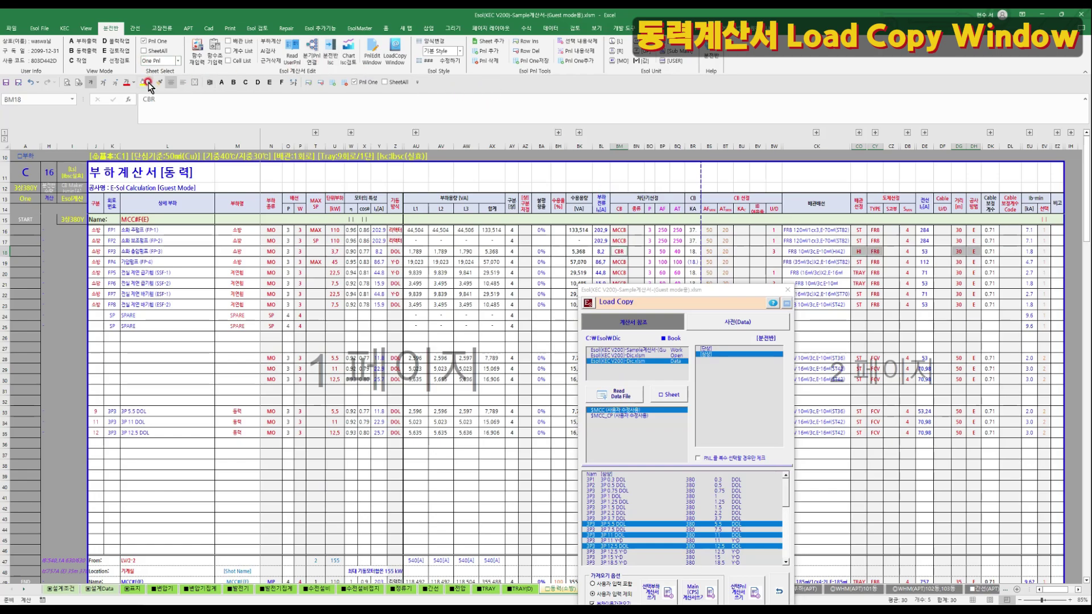
{"action": "left_click", "coordinate": [148, 82]}
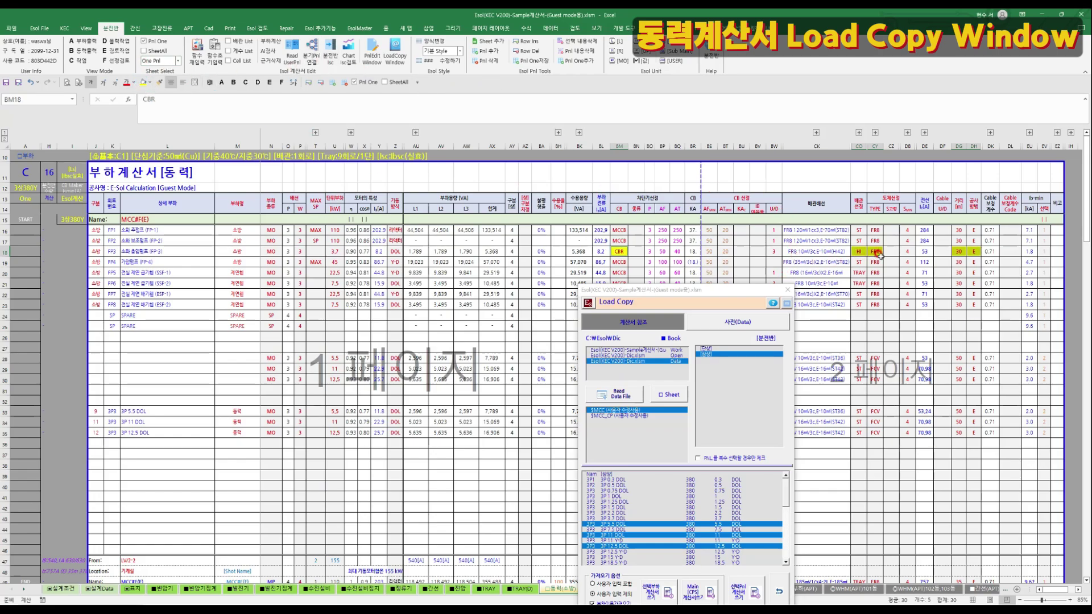
Write the 3P 12.5 Y-D load over row 18 with user inputs excluded, and inspect the row's breaker and cable cells
{"action": "left_click_drag", "start_coordinate": [724, 287], "coordinate": [787, 255]}
{"action": "left_click", "coordinate": [677, 481]}
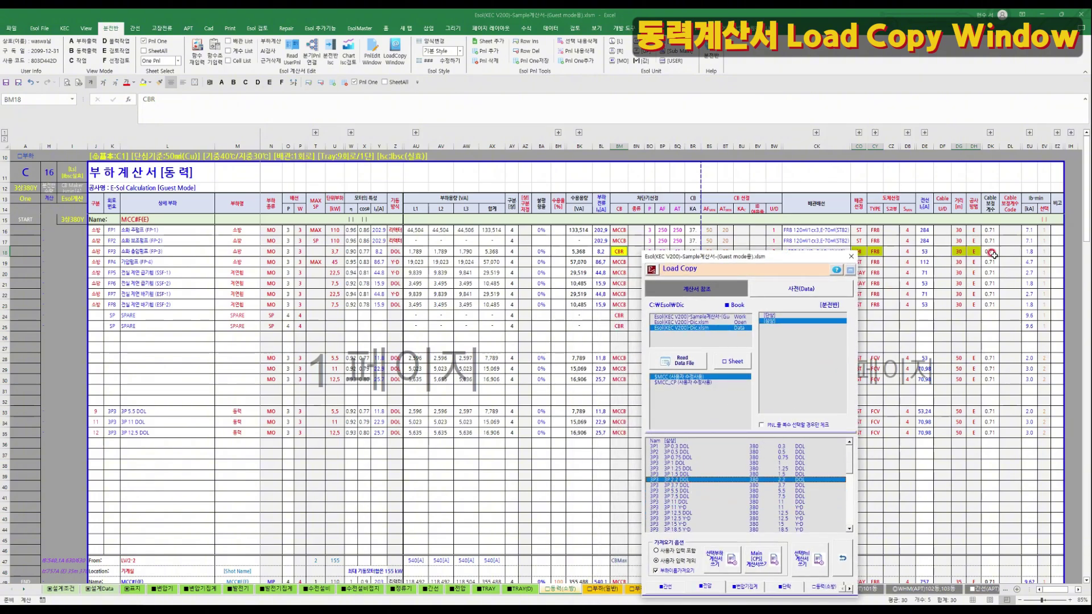
{"action": "left_click", "coordinate": [685, 560]}
{"action": "left_click_drag", "start_coordinate": [761, 256], "coordinate": [790, 286]}
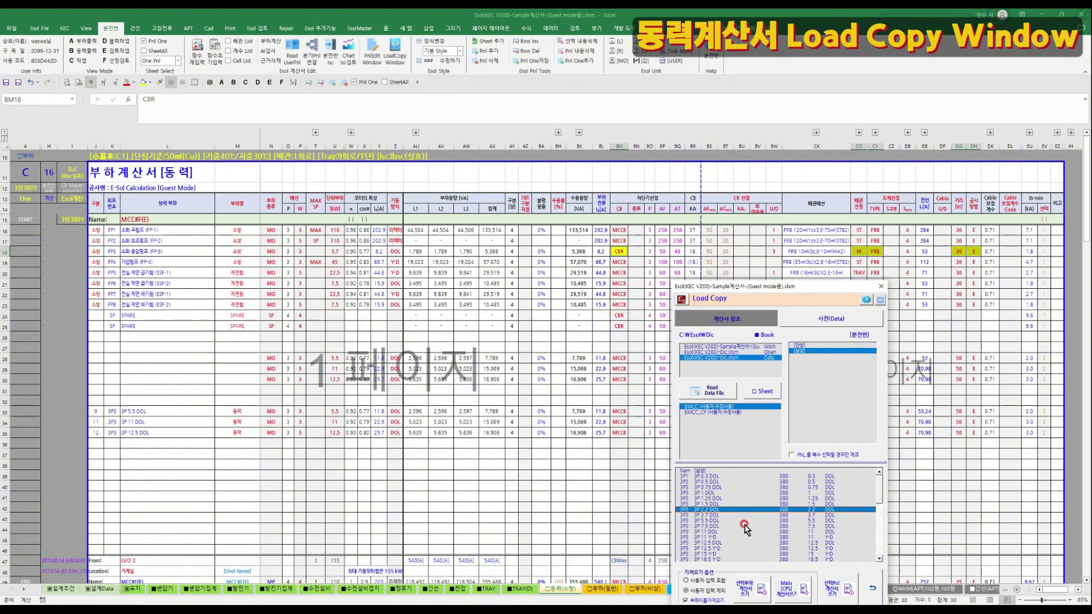
{"action": "left_click", "coordinate": [721, 548]}
{"action": "left_click", "coordinate": [772, 588]}
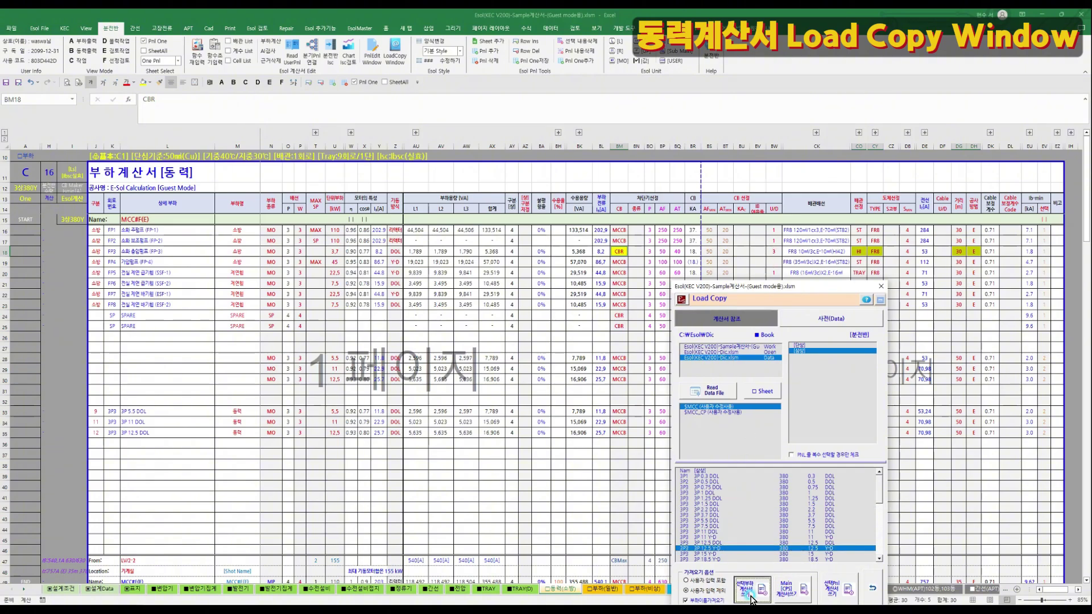
{"action": "left_click", "coordinate": [577, 335]}
{"action": "left_click", "coordinate": [578, 340]}
{"action": "left_click", "coordinate": [616, 250]}
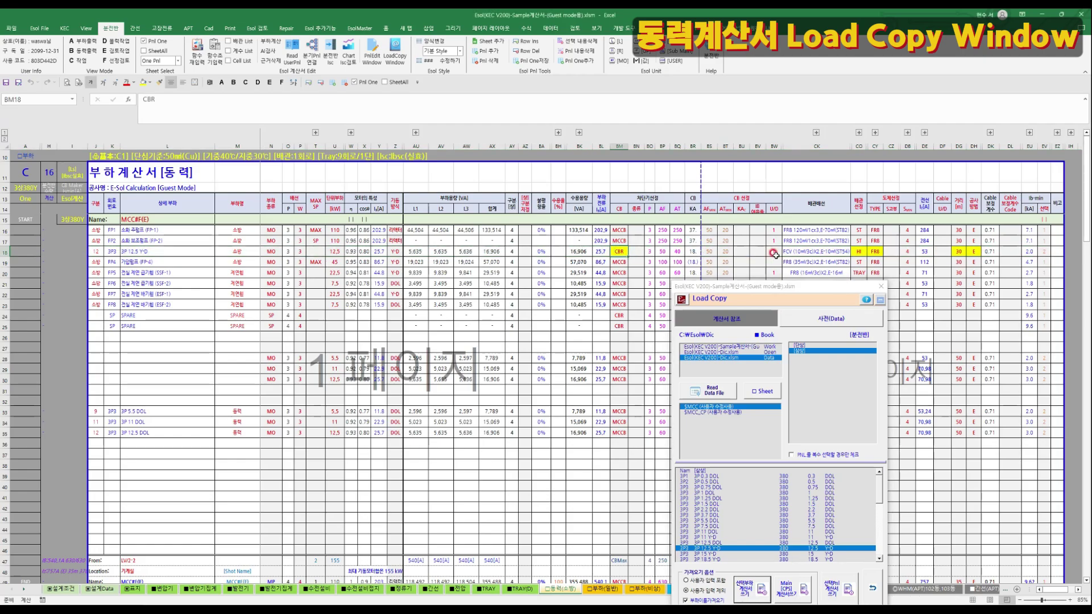
{"action": "left_click", "coordinate": [876, 252]}
{"action": "left_click", "coordinate": [775, 250]}
{"action": "left_click_drag", "start_coordinate": [662, 251], "coordinate": [677, 251]}
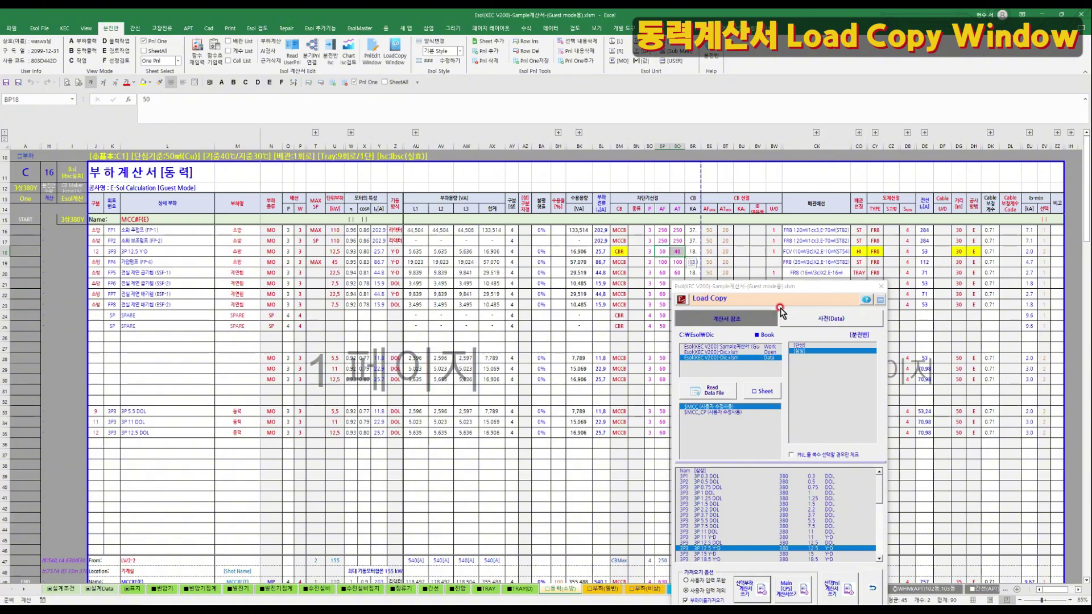
List the loads of the 2.2 x 2 INV panel from the $MCC_CP sheet in the Load Copy window
{"action": "left_click_drag", "start_coordinate": [802, 287], "coordinate": [892, 148]}
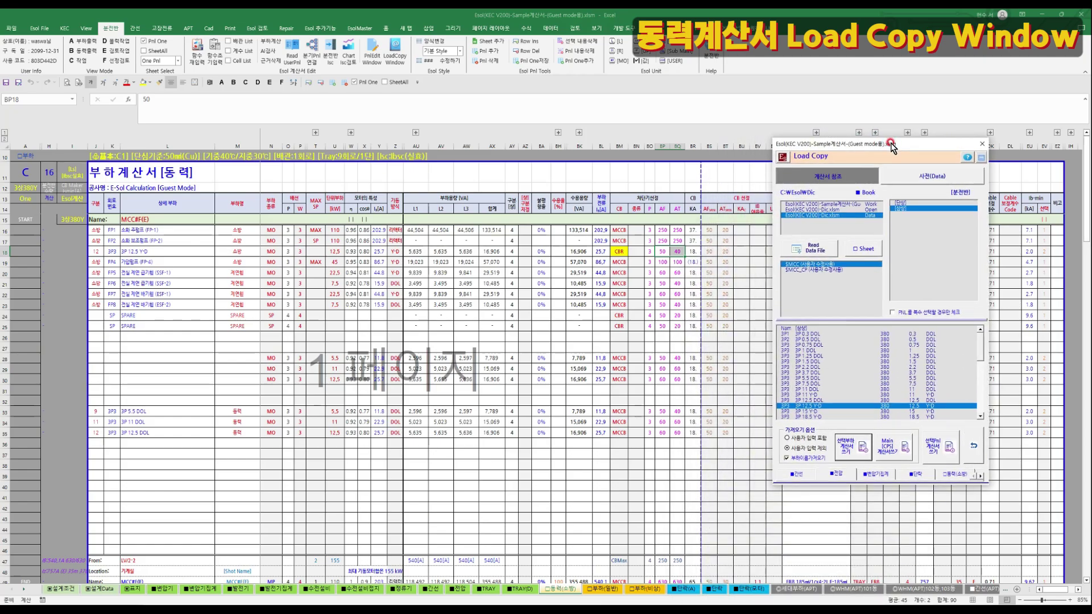
{"action": "left_click", "coordinate": [785, 283]}
{"action": "left_click", "coordinate": [634, 295]}
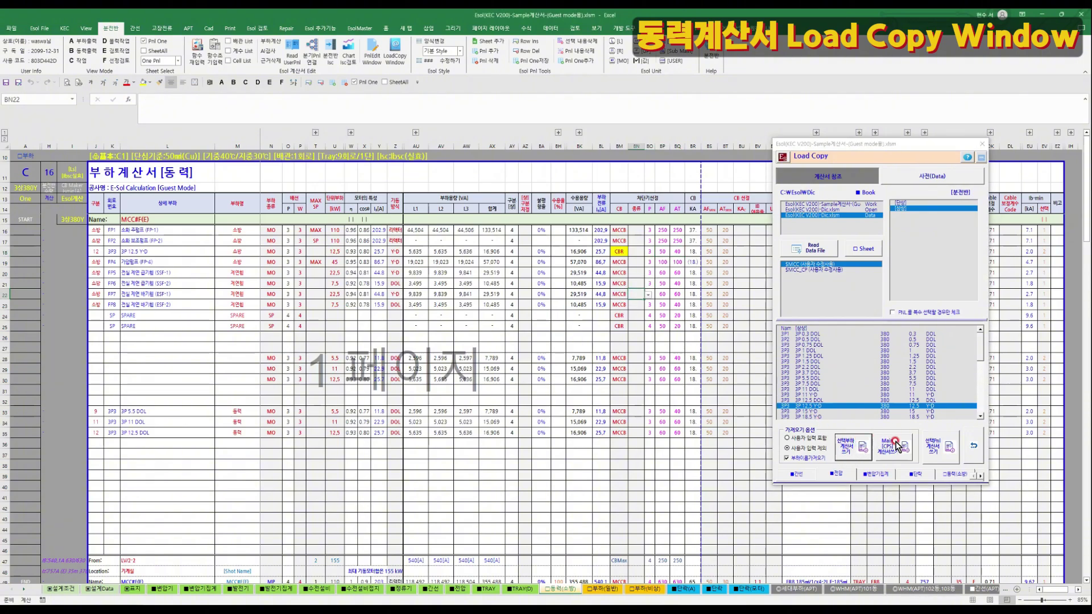
{"action": "left_click", "coordinate": [821, 271]}
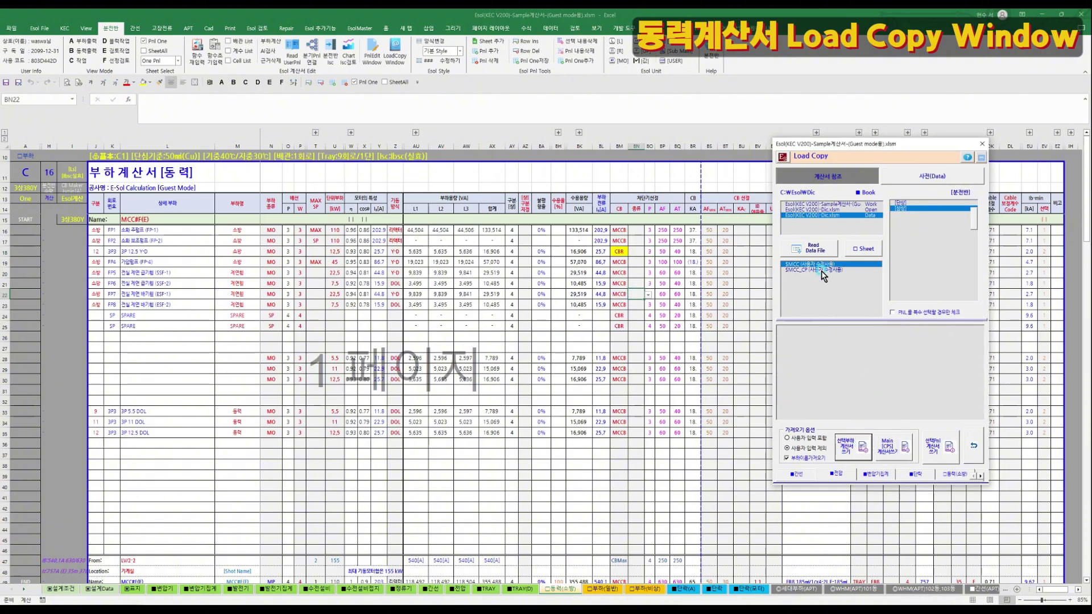
{"action": "left_click", "coordinate": [905, 258]}
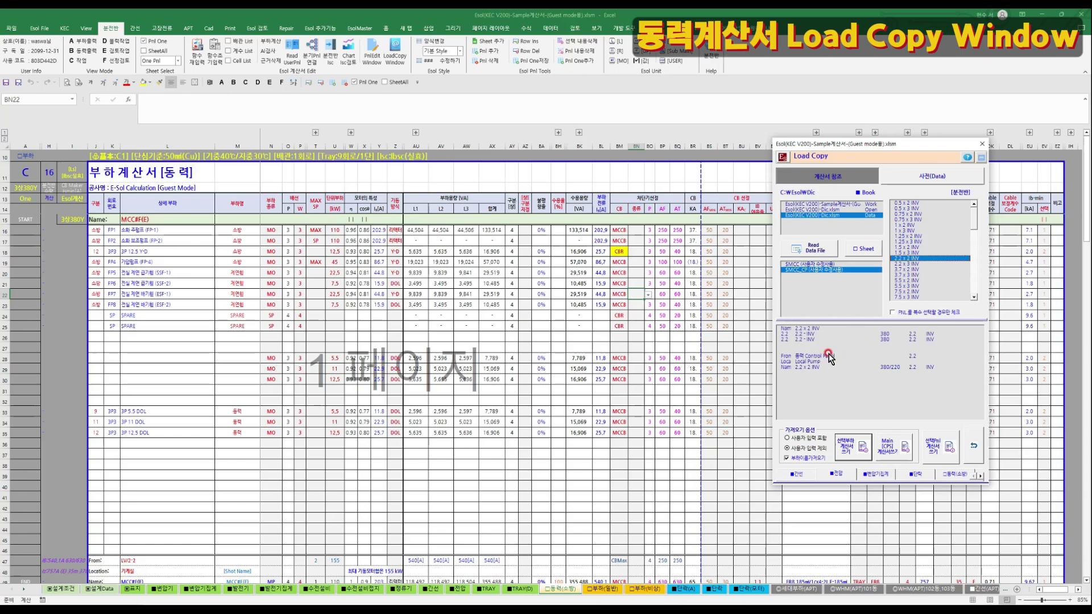
Write the main (CPS) load of the 3.7 x 2 INV panel from the $MCC_CP sheet into row 37
{"action": "left_click", "coordinate": [917, 270]}
{"action": "left_click", "coordinate": [466, 453]}
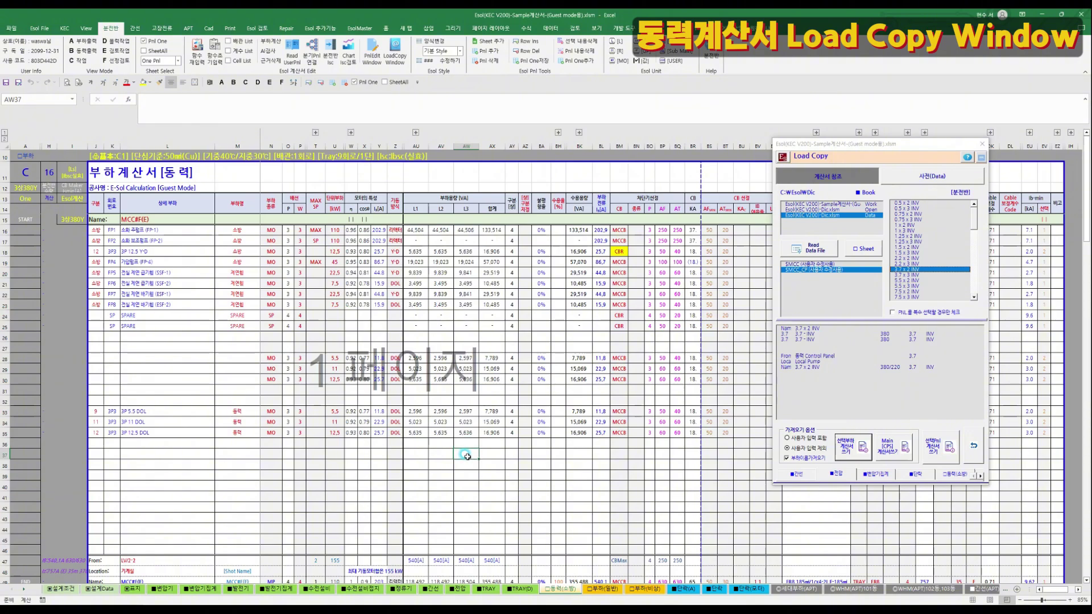
{"action": "left_click", "coordinate": [893, 453]}
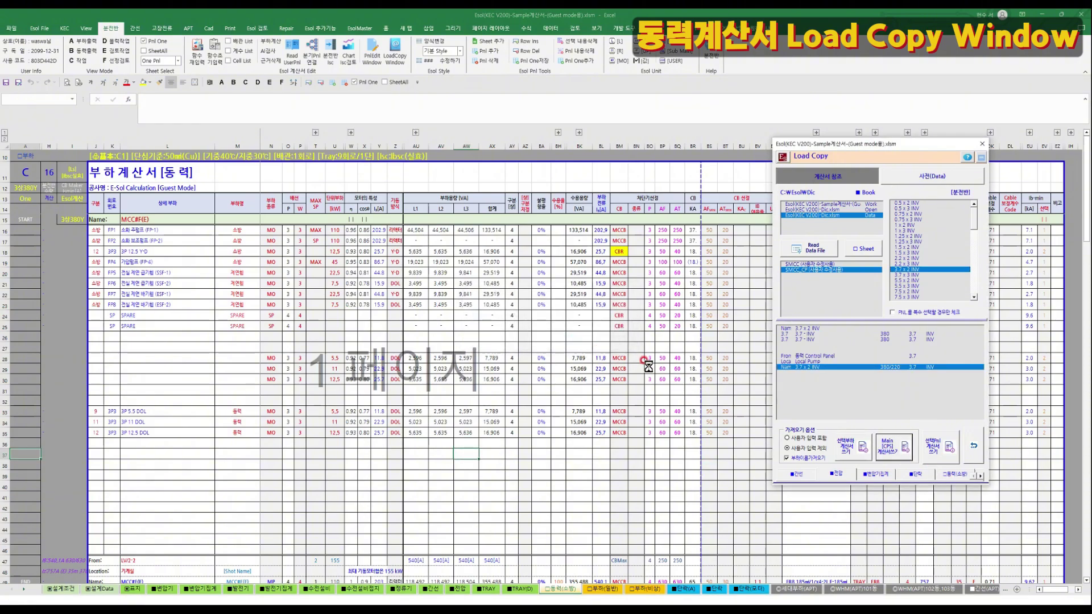
{"action": "key", "text": "Return"}
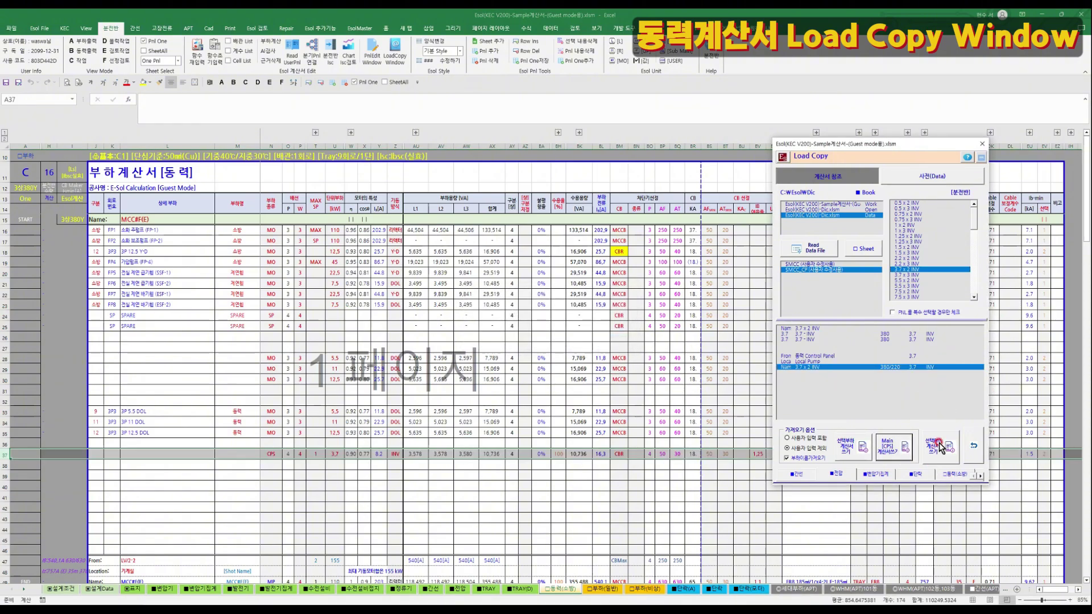
Write the whole 3.7 x 3 INV panel into the calculation sheet below the MCC#F(E) panel
{"action": "left_click", "coordinate": [913, 286]}
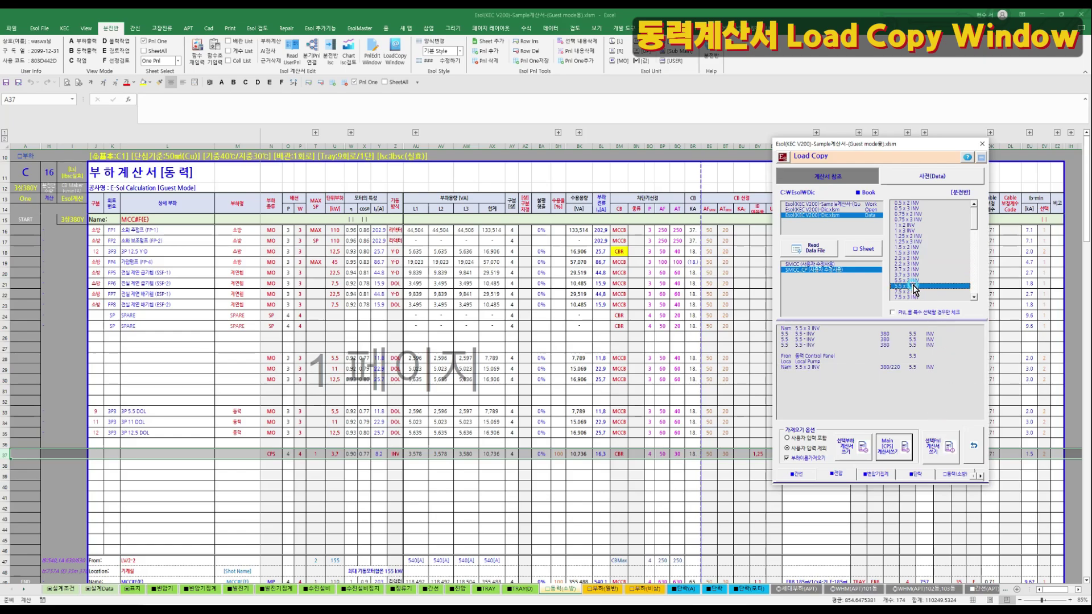
{"action": "scroll", "coordinate": [449, 486], "scroll_direction": "down", "scroll_amount": 4}
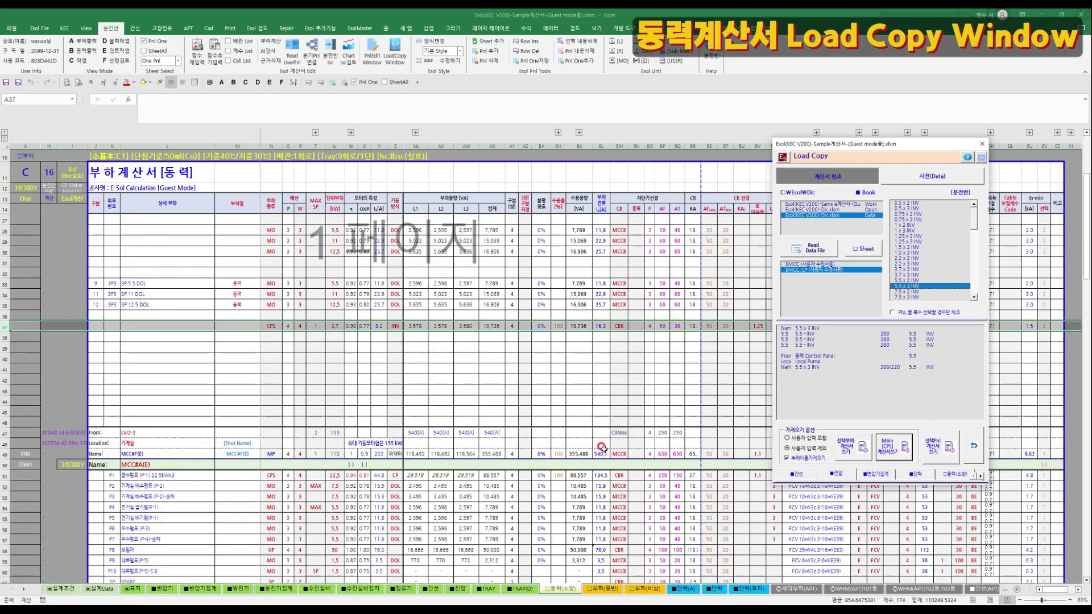
{"action": "left_click", "coordinate": [904, 274]}
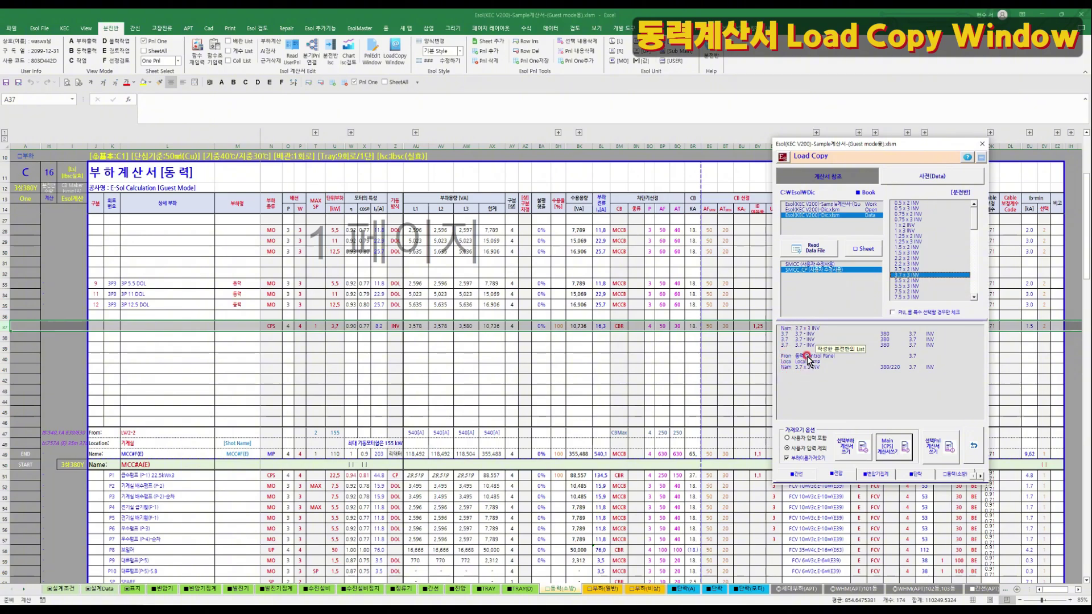
{"action": "left_click", "coordinate": [952, 442]}
{"action": "left_click", "coordinate": [579, 342]}
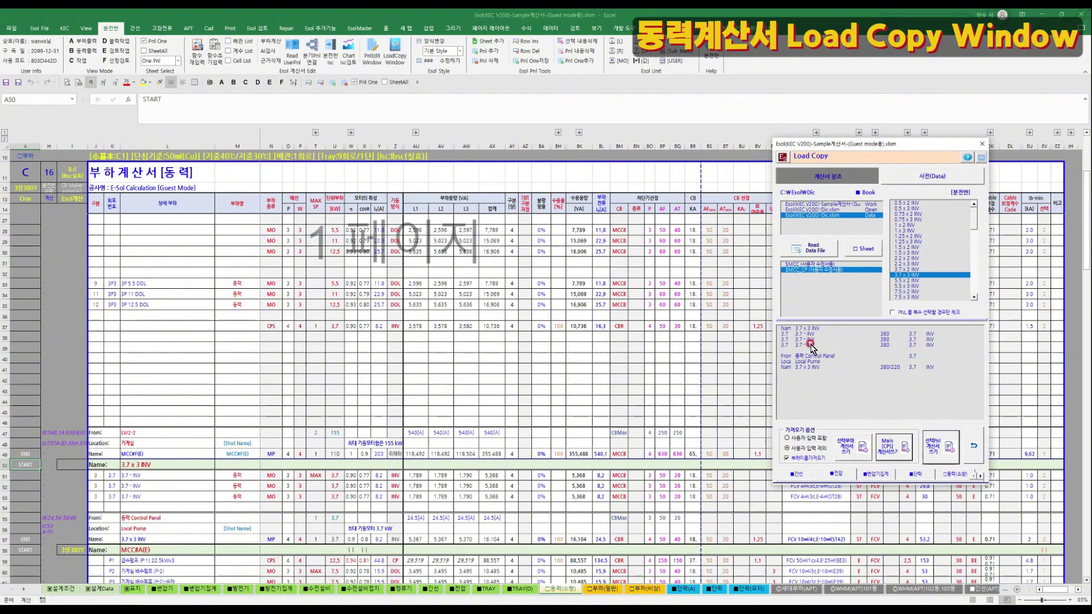
Inspect the motor loads of the 3.7 x 3 INV panel, including the L3 load value in row 52
{"action": "left_click_drag", "start_coordinate": [149, 465], "coordinate": [499, 510]}
{"action": "left_click", "coordinate": [476, 487]}
{"action": "double_click", "coordinate": [481, 488]}
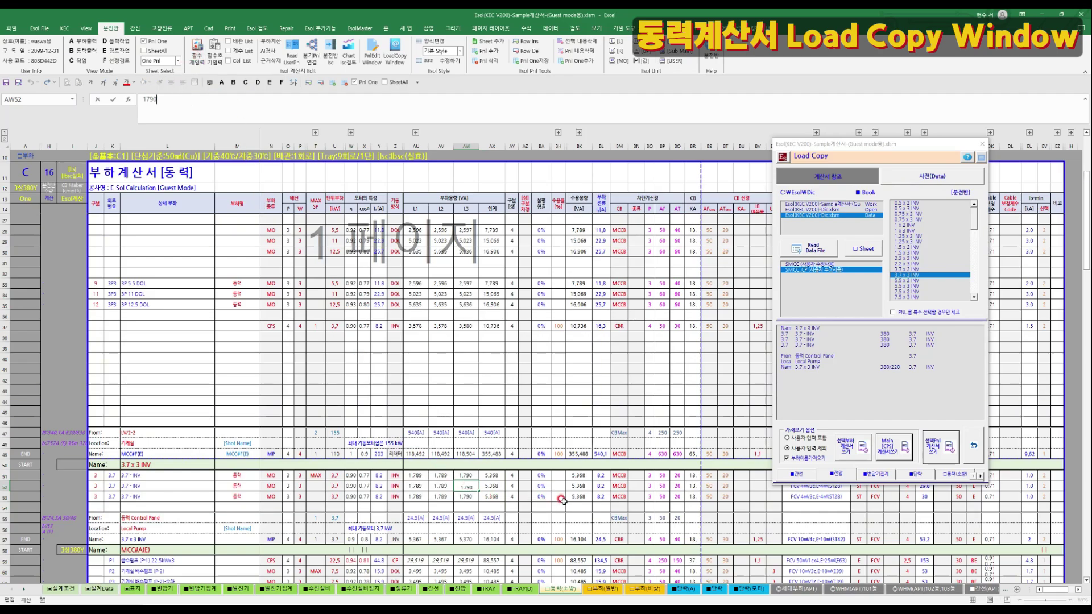
{"action": "left_click", "coordinate": [581, 487]}
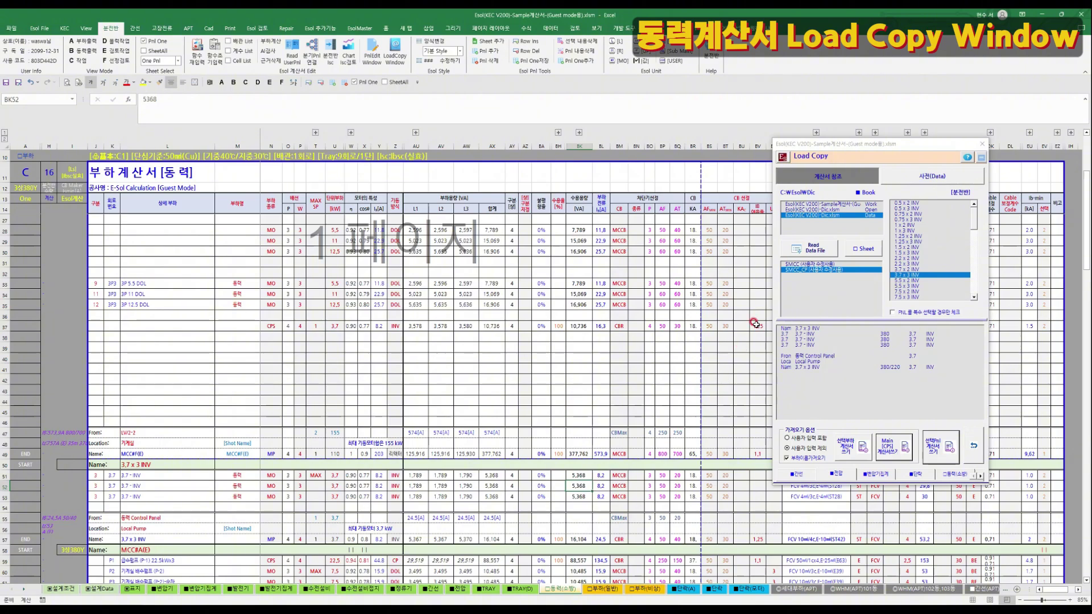
Read the file Esol(KEC V200)-Sample계산서.xlsm into the Load Copy window as a source book
{"action": "left_click", "coordinate": [828, 243]}
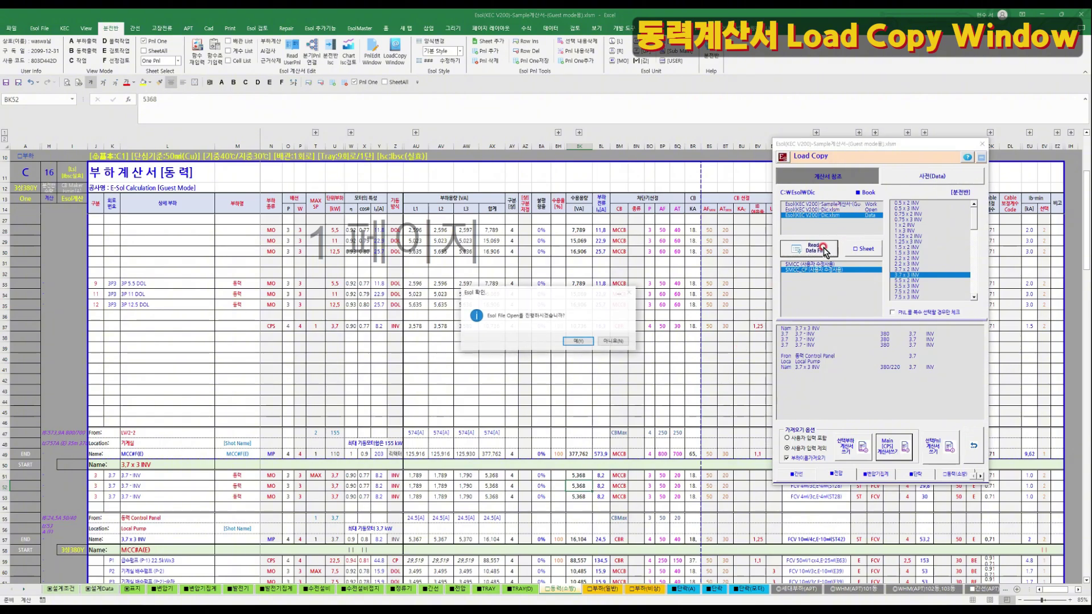
{"action": "left_click", "coordinate": [589, 342]}
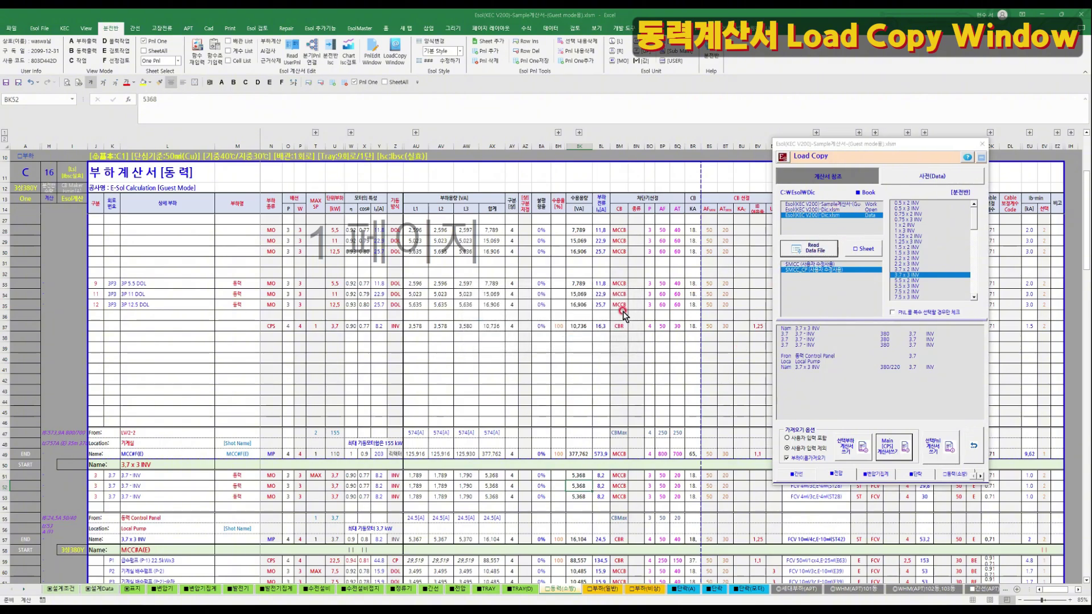
{"action": "left_click", "coordinate": [946, 219]}
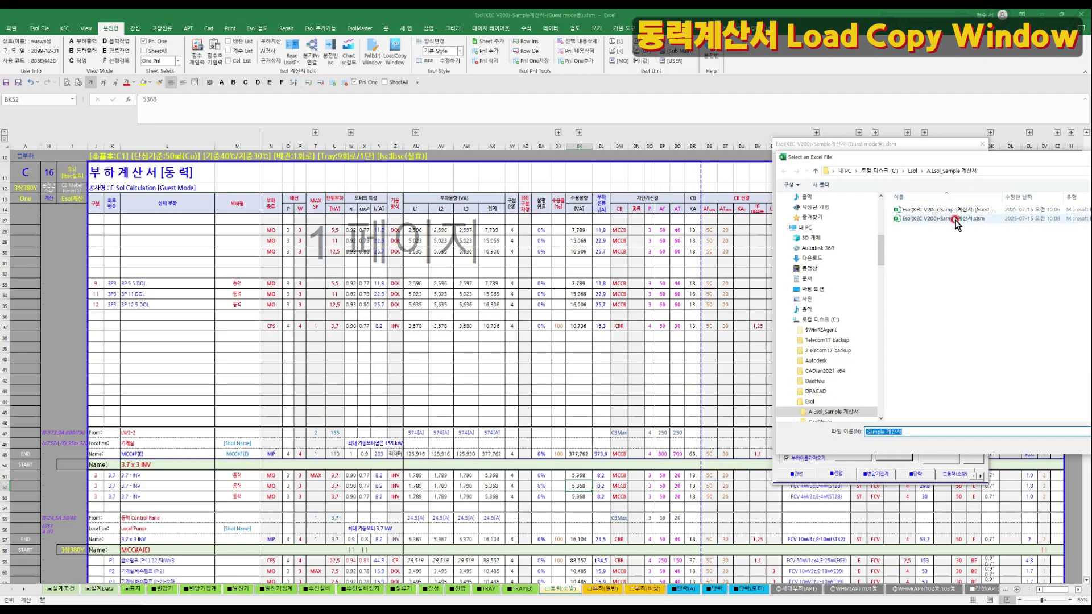
{"action": "double_click", "coordinate": [955, 223]}
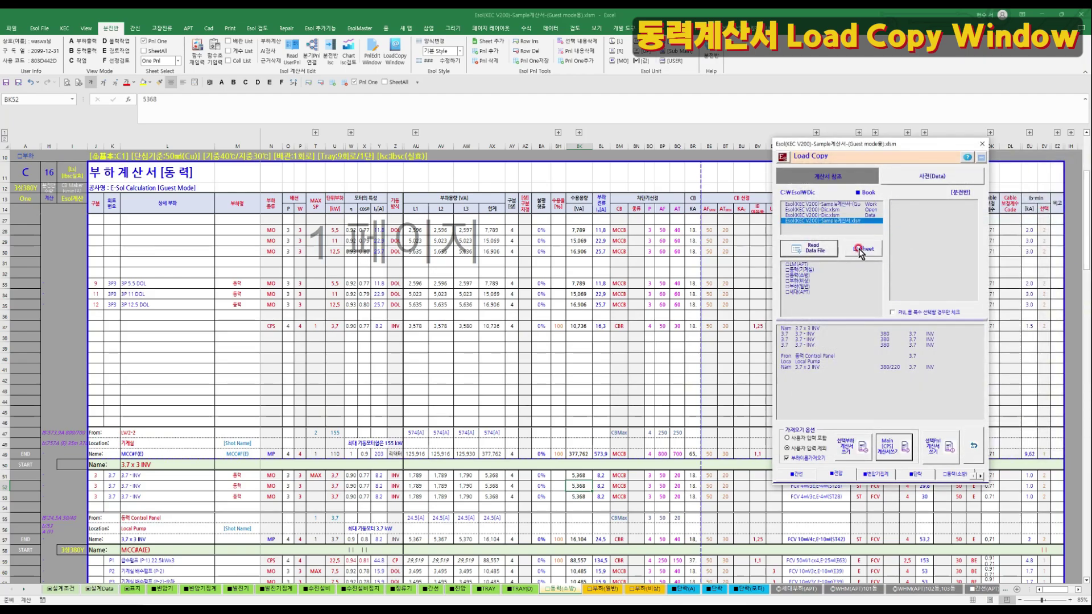
Write the L-F(E) panel from the sample file's 부하(비상) sheet into the calculation sheet below the MCC#F(E) panel
{"action": "left_click", "coordinate": [799, 279]}
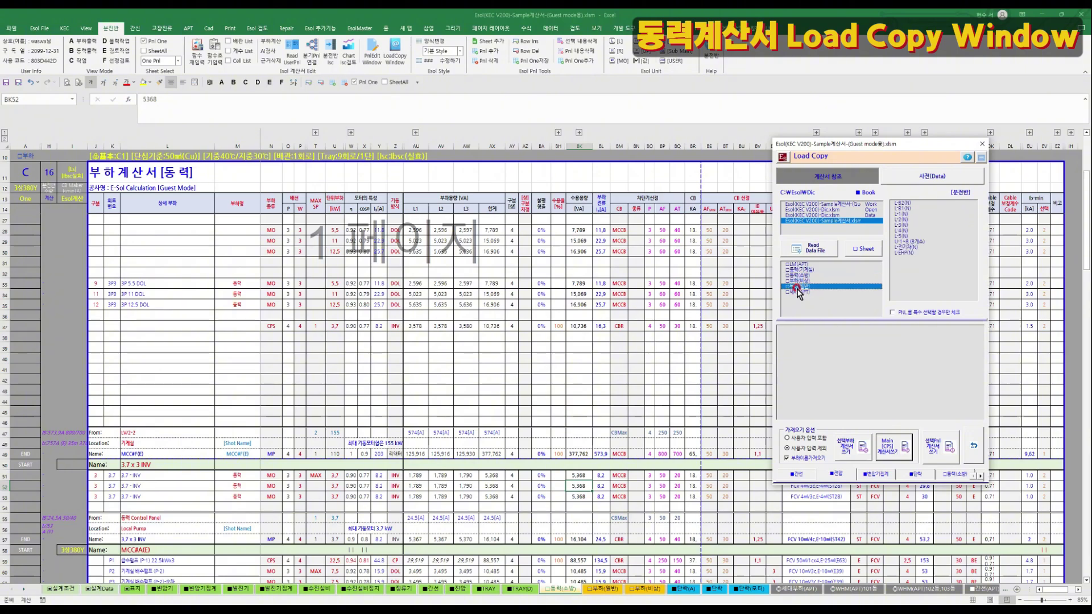
{"action": "left_click", "coordinate": [801, 271]}
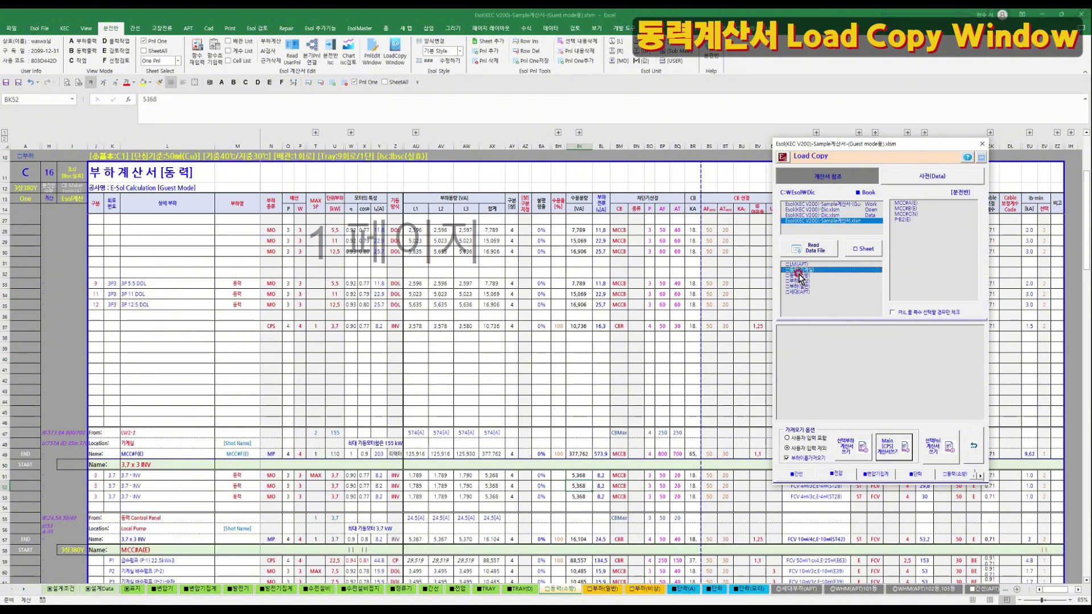
{"action": "left_click", "coordinate": [798, 280]}
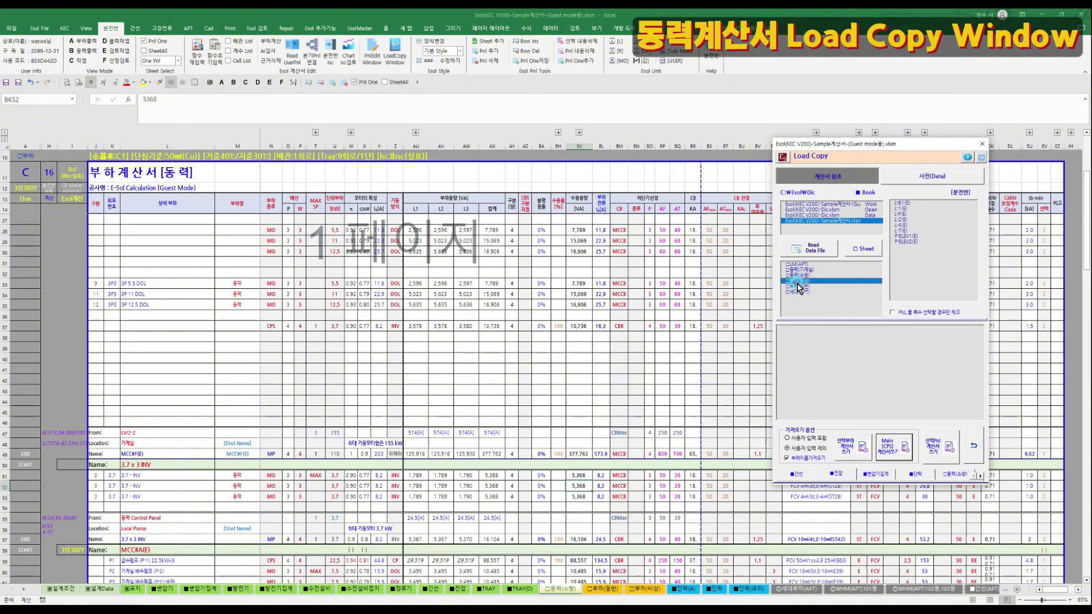
{"action": "left_click", "coordinate": [903, 215]}
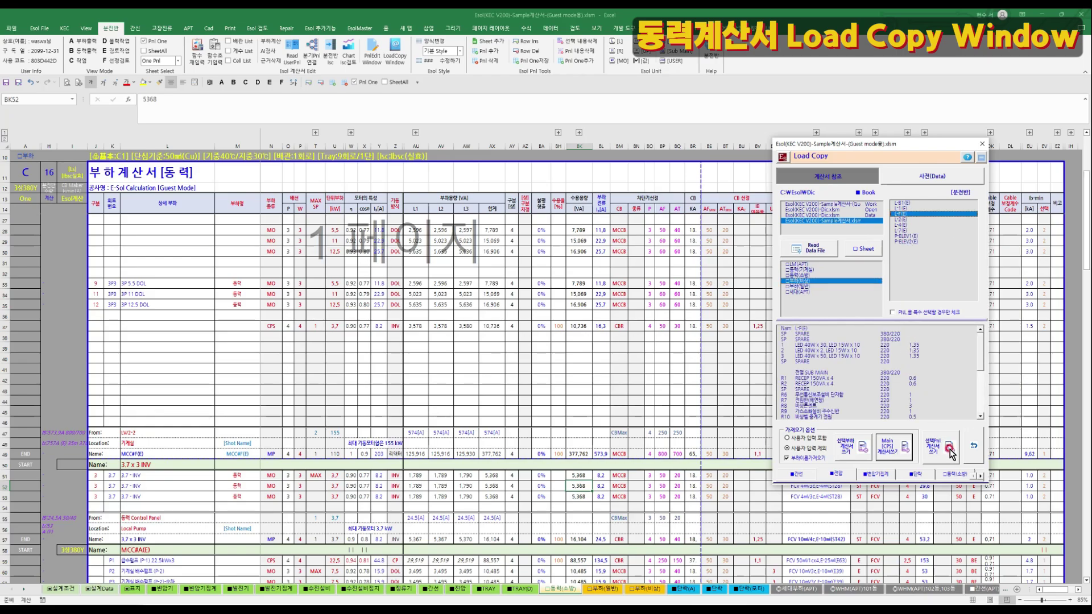
{"action": "left_click", "coordinate": [491, 380]}
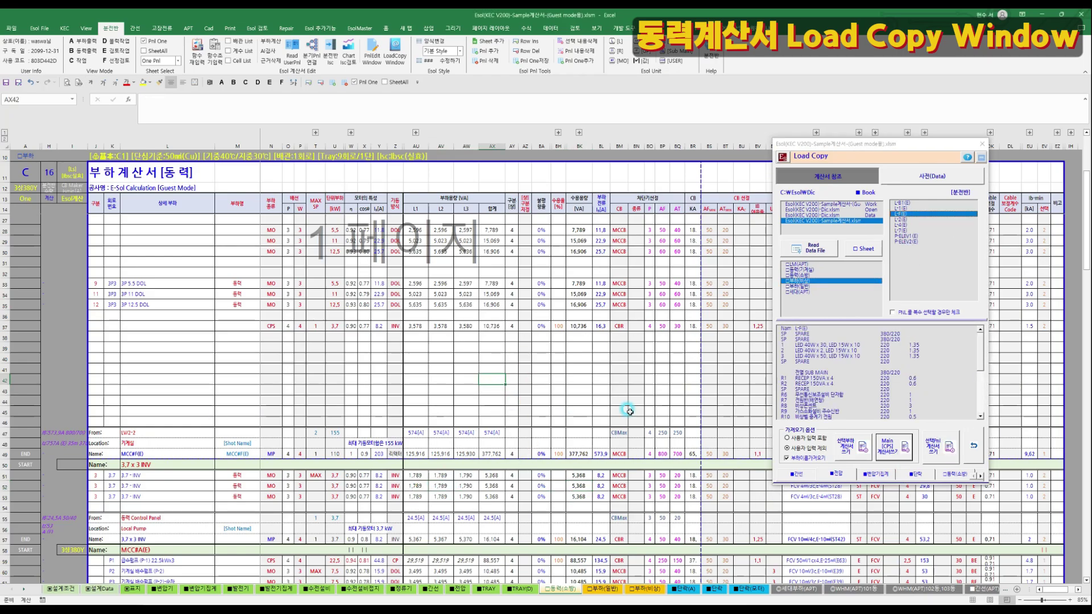
{"action": "left_click", "coordinate": [935, 447]}
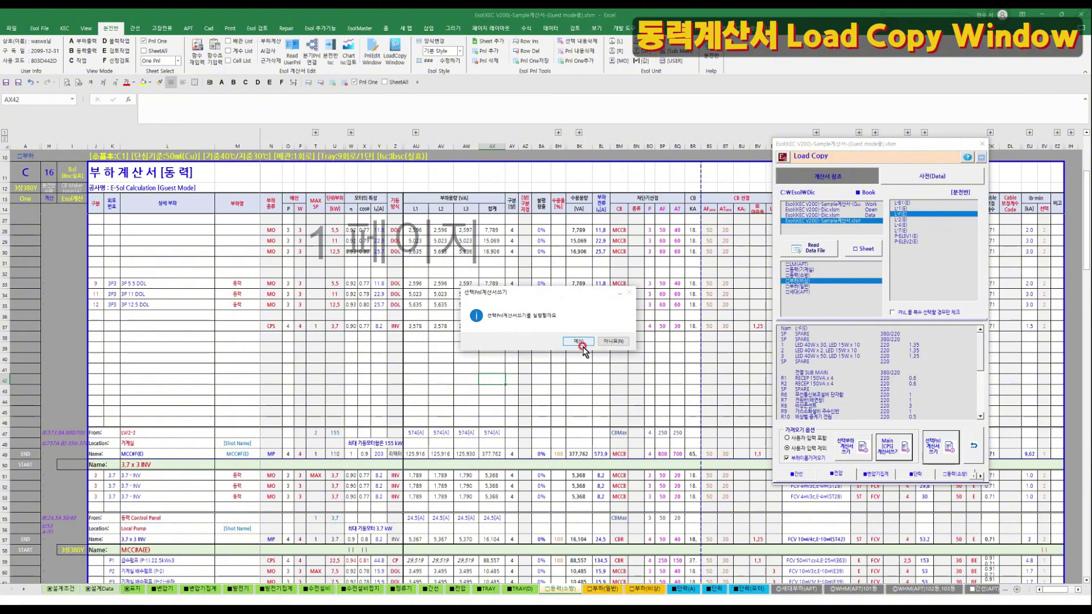
{"action": "left_click", "coordinate": [582, 341]}
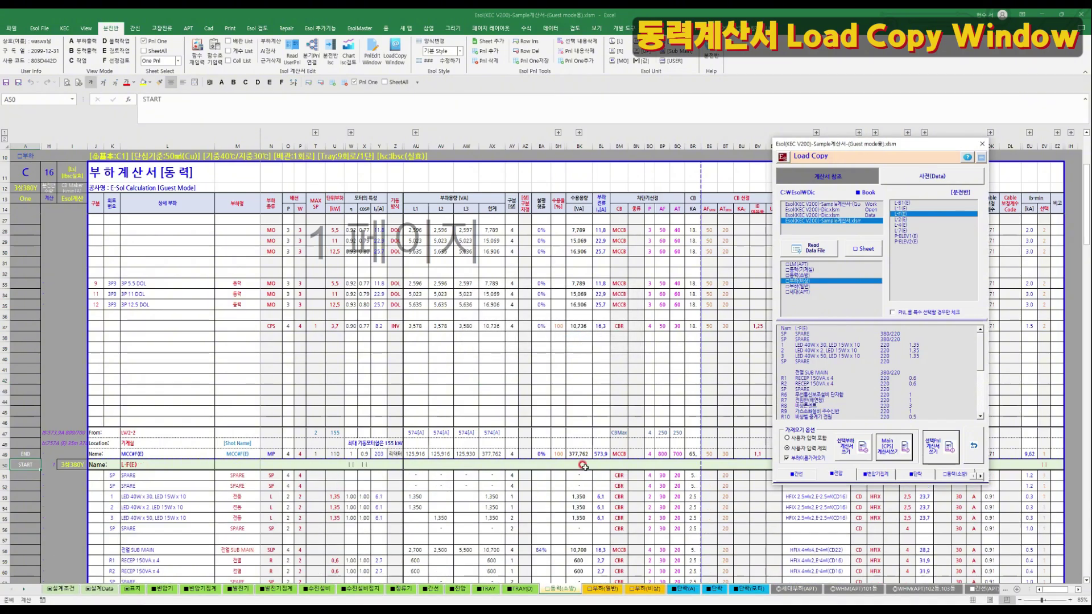
Enable multiple panel selection and write the L-2(E) and L-4(E) panels together into the calculation sheet
{"action": "left_click", "coordinate": [894, 313]}
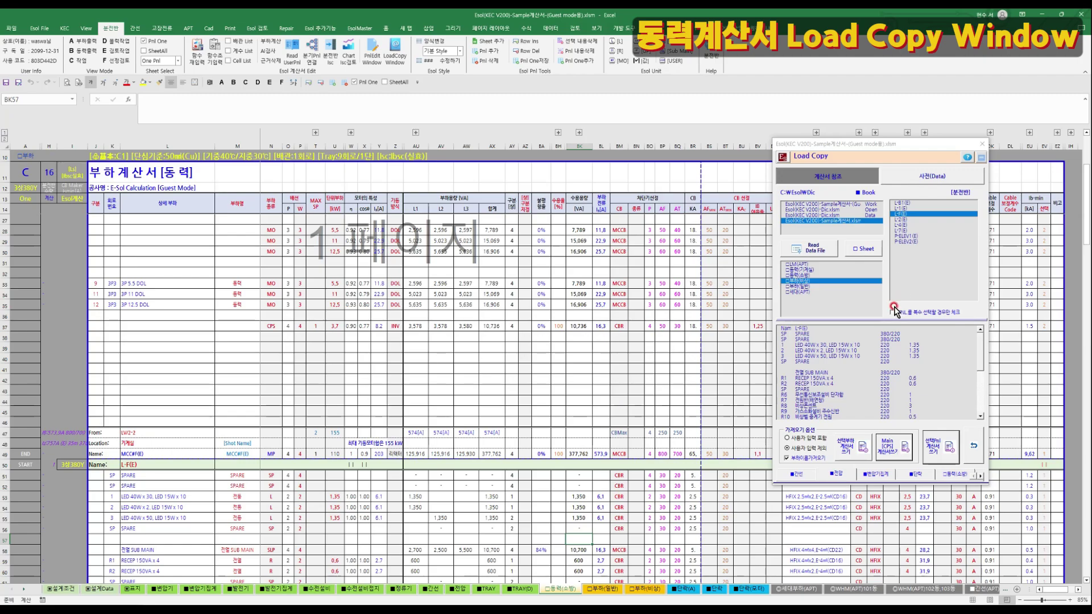
{"action": "left_click", "coordinate": [907, 226]}
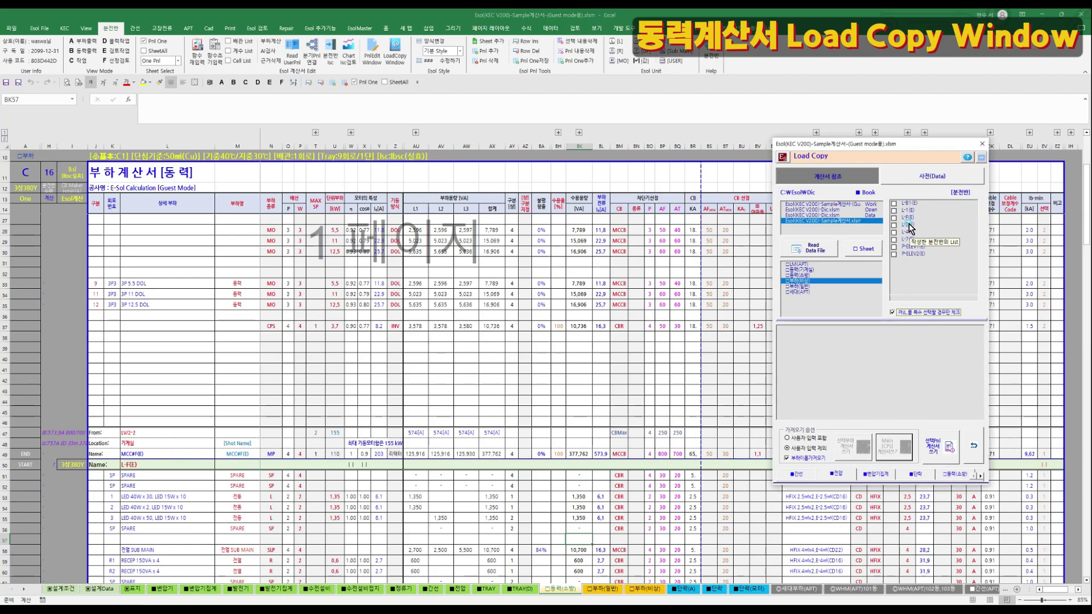
{"action": "left_click", "coordinate": [907, 232]}
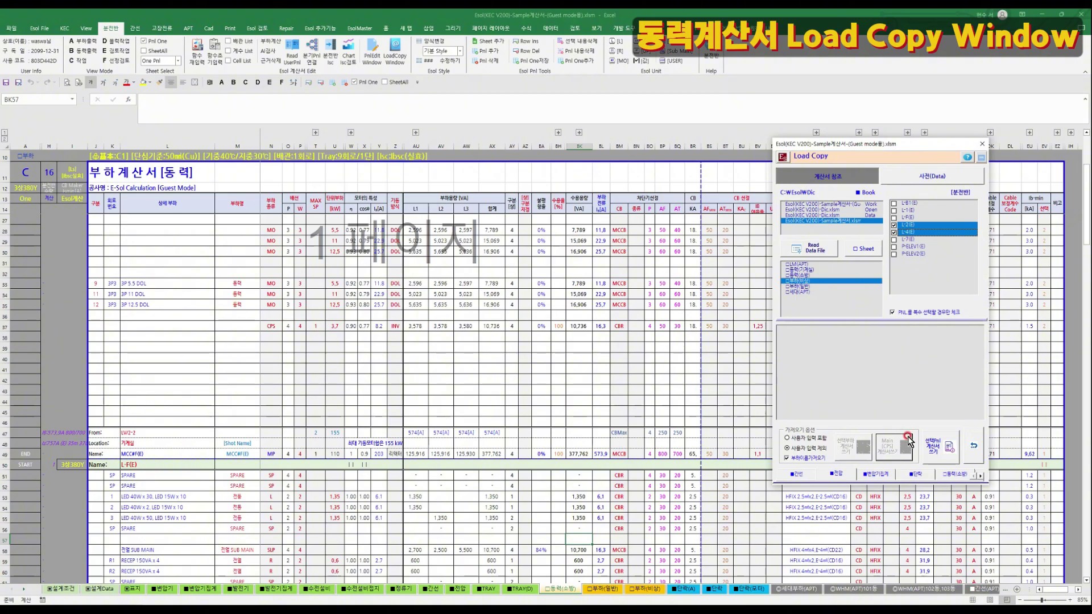
{"action": "left_click", "coordinate": [945, 450]}
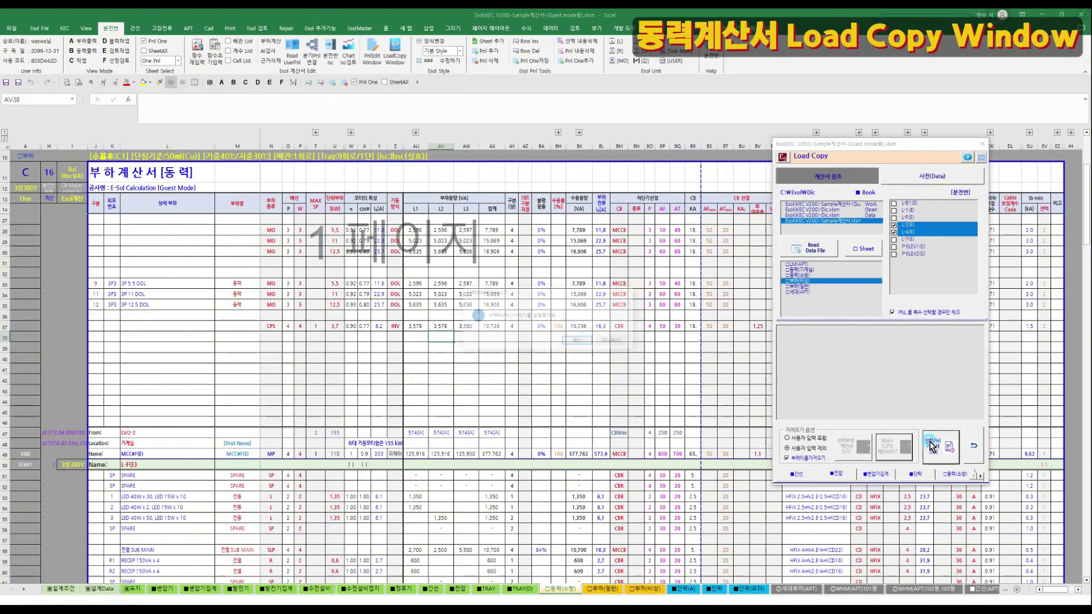
{"action": "left_click", "coordinate": [599, 341]}
{"action": "left_click", "coordinate": [598, 341]}
{"action": "left_click", "coordinate": [600, 340]}
{"action": "left_click", "coordinate": [601, 342]}
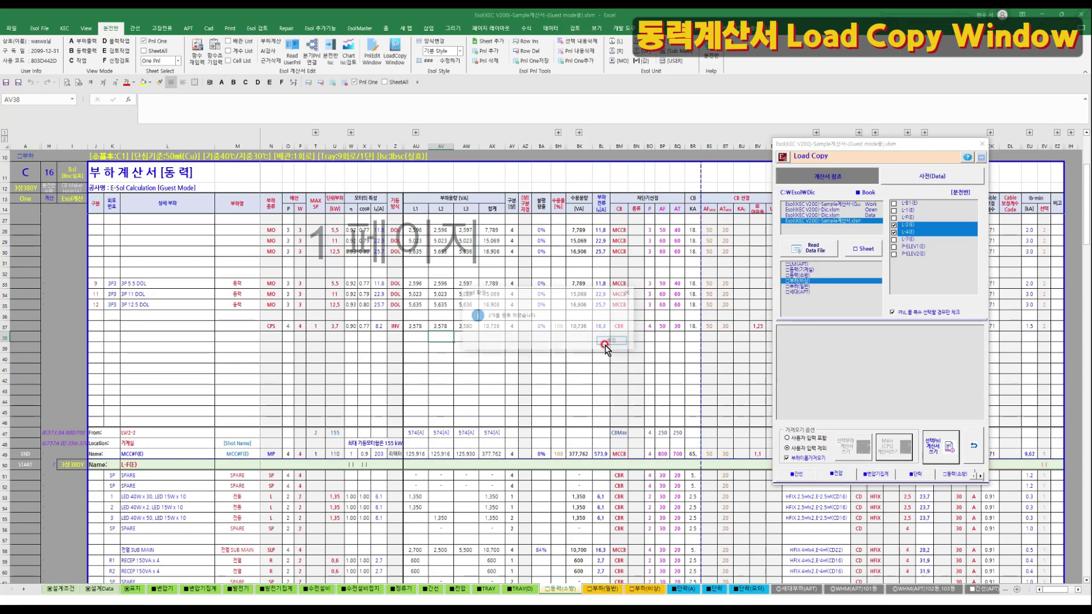
{"action": "left_click", "coordinate": [604, 343]}
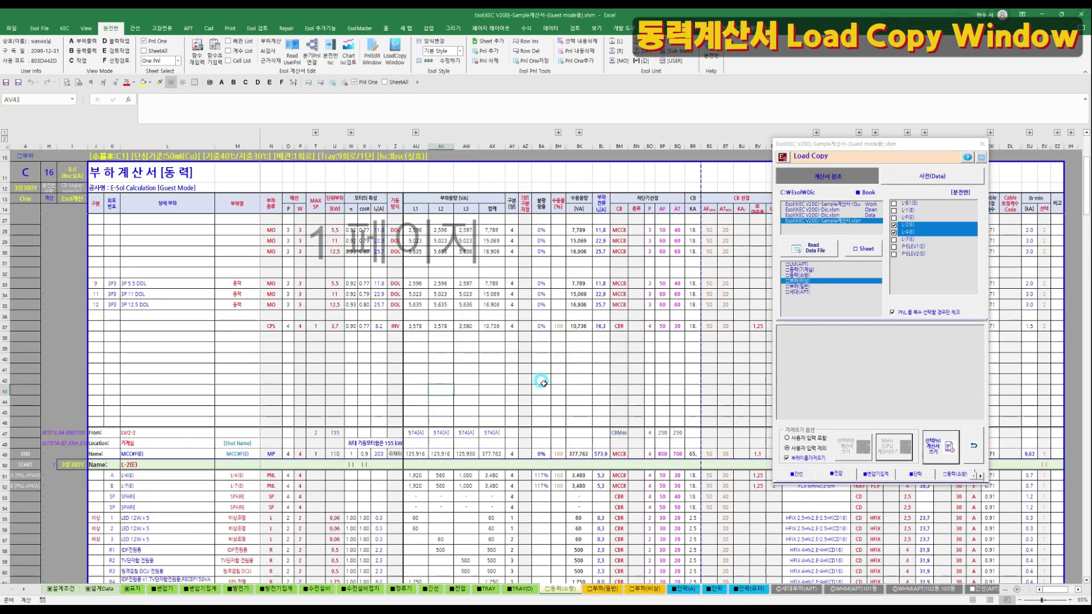
{"action": "left_click", "coordinate": [490, 400]}
Choose the Esol(KEC V200)-Dic.xlsm data file as the Load Copy source and list its sheets
{"action": "left_click", "coordinate": [197, 52]}
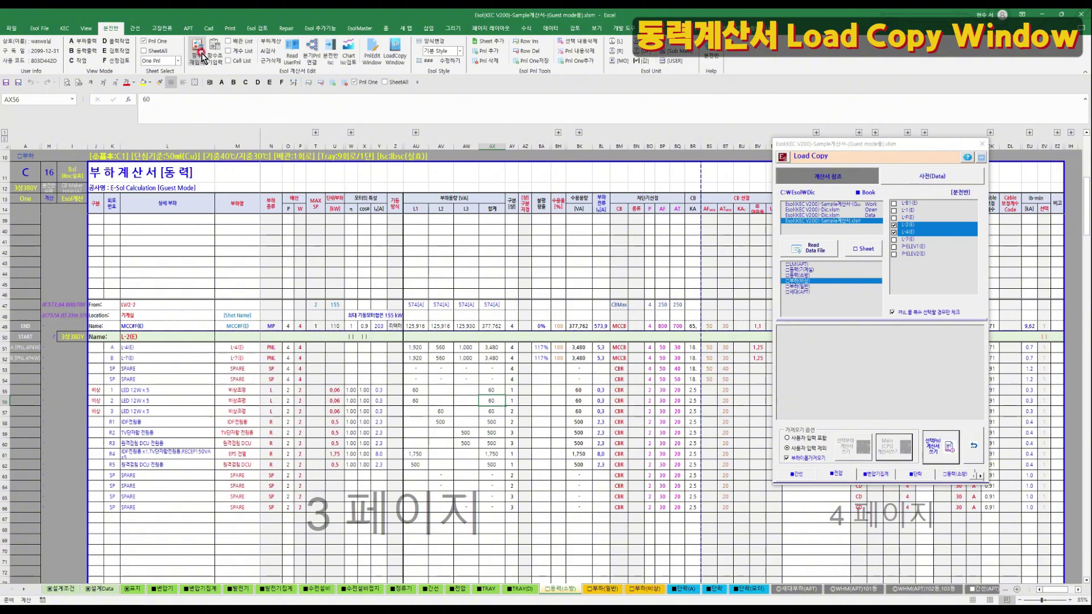
{"action": "left_click", "coordinate": [852, 232]}
{"action": "left_click", "coordinate": [829, 216]}
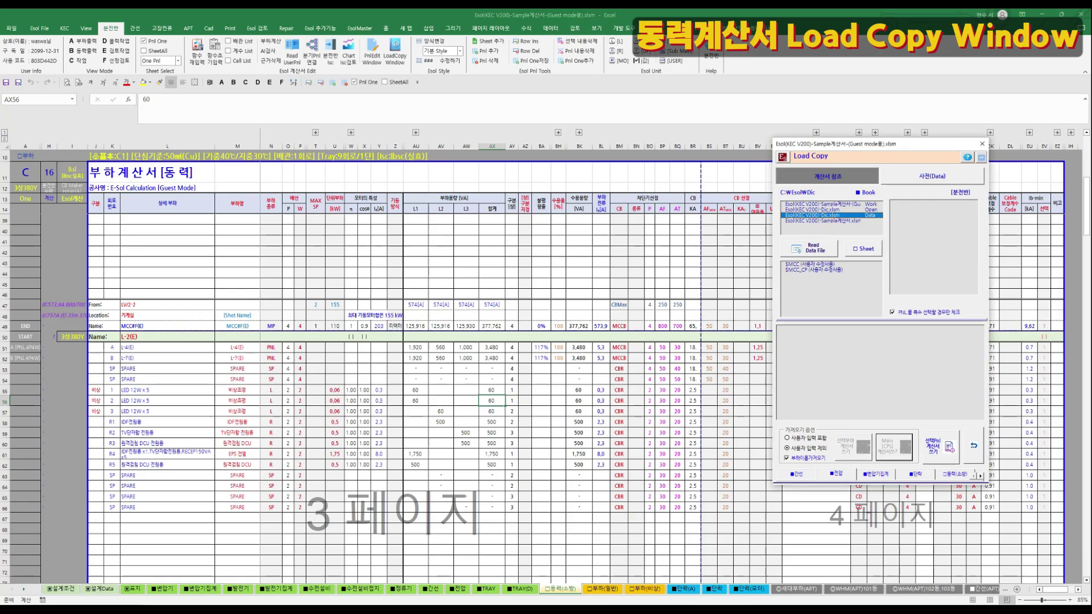
Switch to the Esol(KEC V200)-Dic.xlsm workbook and read the cover page's note on user-modified breakers and cables
{"action": "left_click", "coordinate": [760, 610]}
{"action": "left_click", "coordinate": [599, 470]}
{"action": "double_click", "coordinate": [64, 237]}
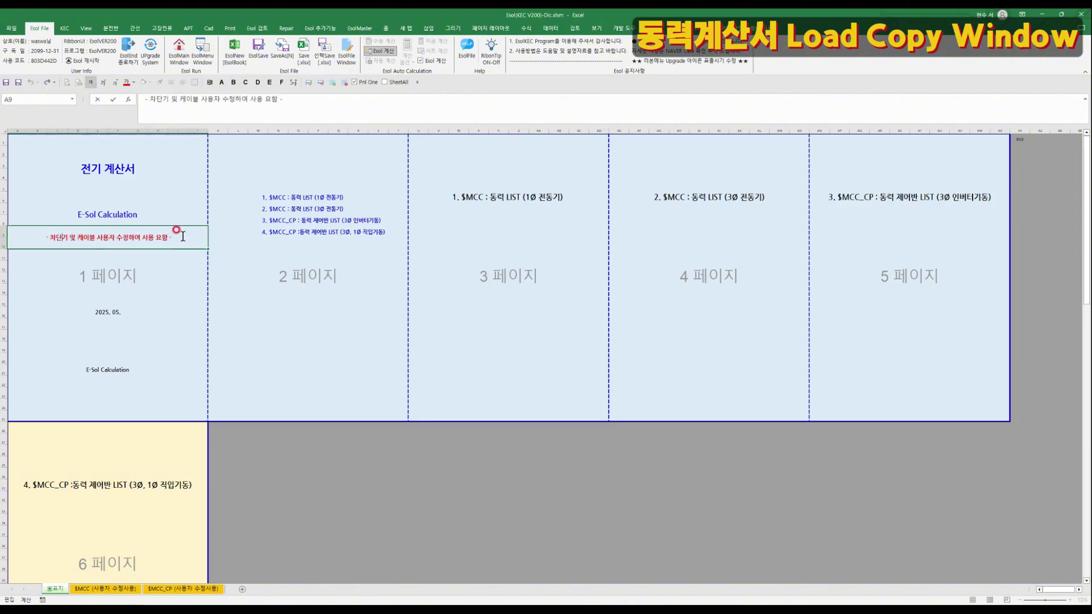
{"action": "left_click", "coordinate": [155, 256]}
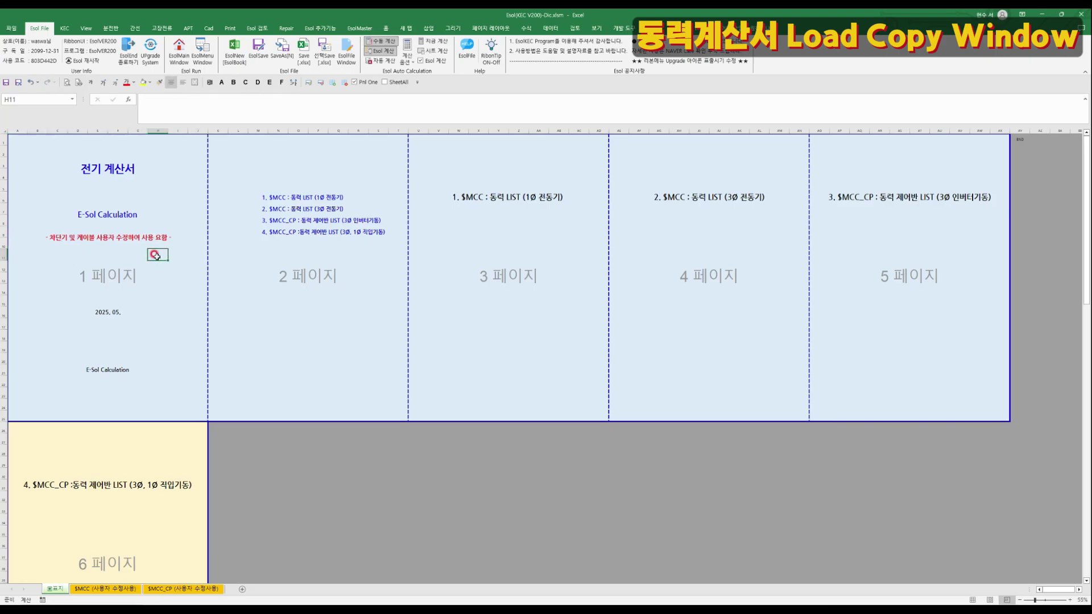
On the $MCC sheet, clear the breaker selection U/D values of the three-phase loads from 3P 3.7 DOL through 3P 12.5 DOL
{"action": "left_click", "coordinate": [121, 589]}
{"action": "left_click", "coordinate": [484, 442]}
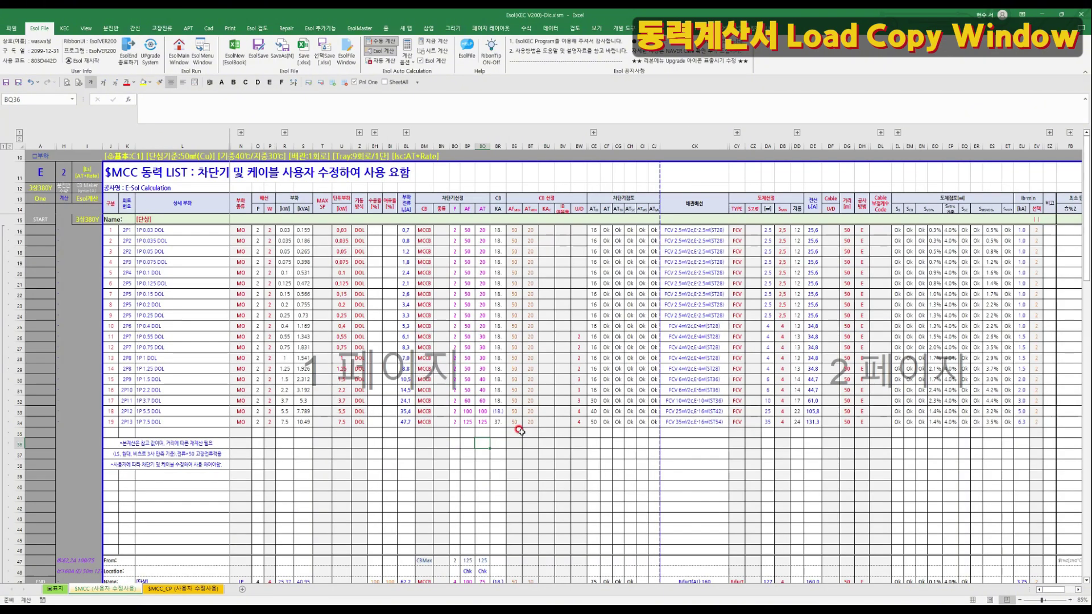
{"action": "scroll", "coordinate": [571, 405], "scroll_direction": "down", "scroll_amount": 6}
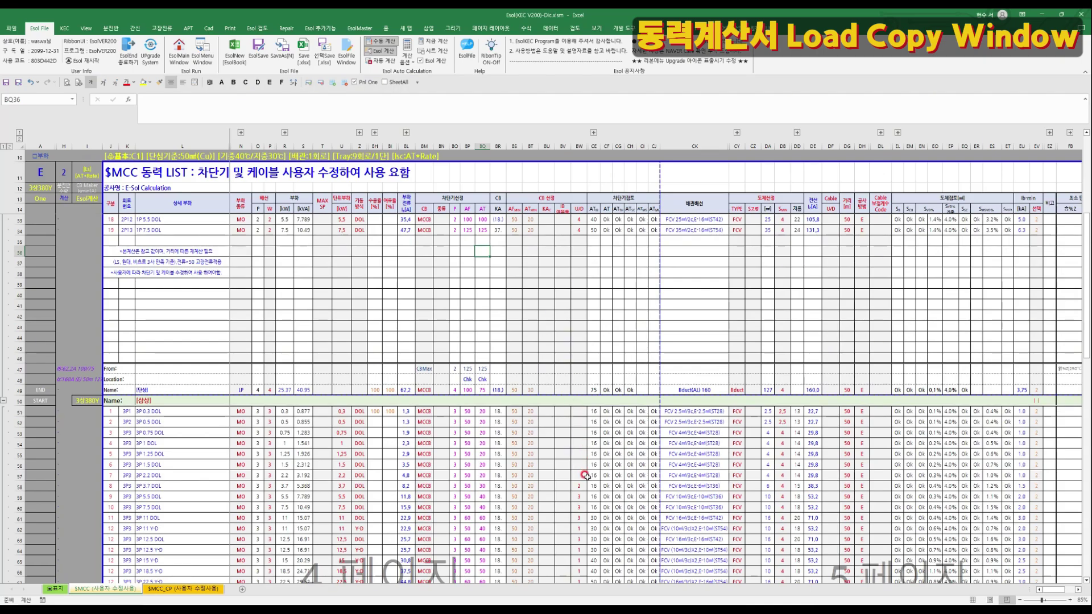
{"action": "left_click", "coordinate": [580, 485]}
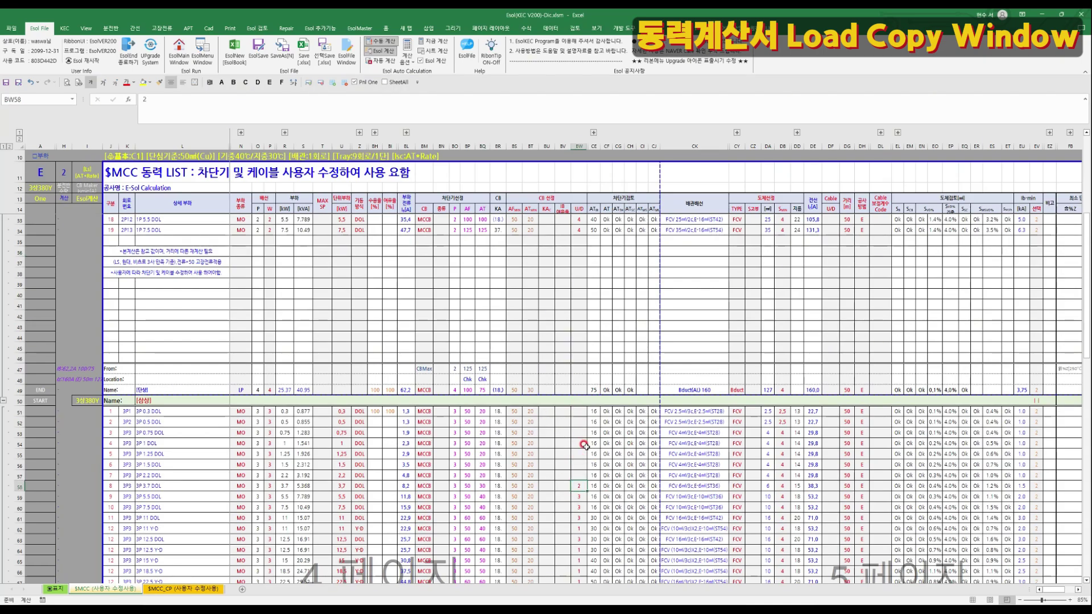
{"action": "scroll", "coordinate": [583, 444], "scroll_direction": "down", "scroll_amount": 4}
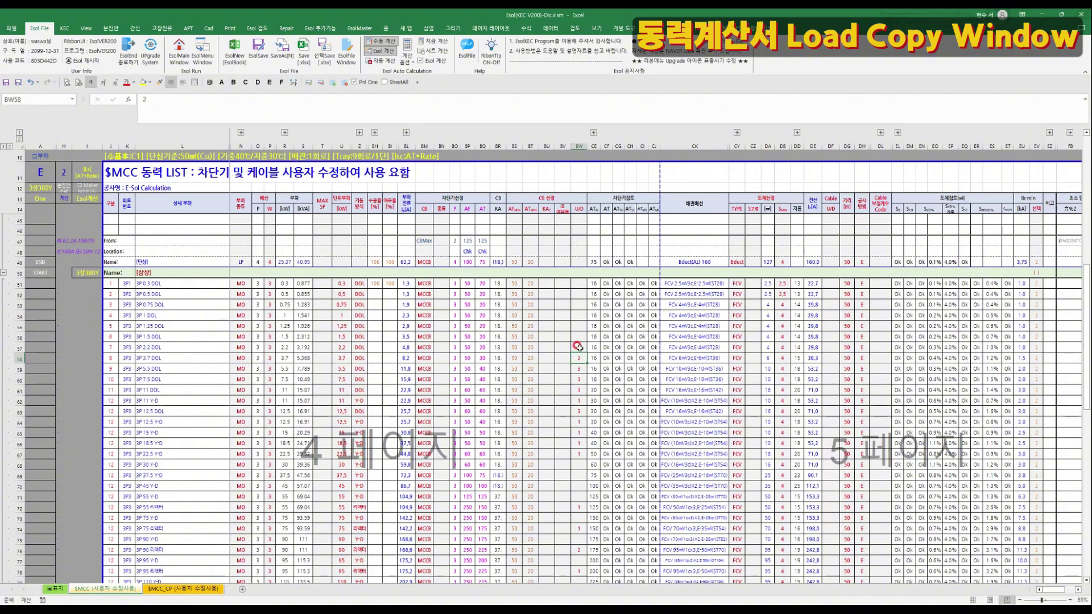
{"action": "left_click_drag", "start_coordinate": [579, 354], "coordinate": [581, 406]}
{"action": "key", "text": "Delete"}
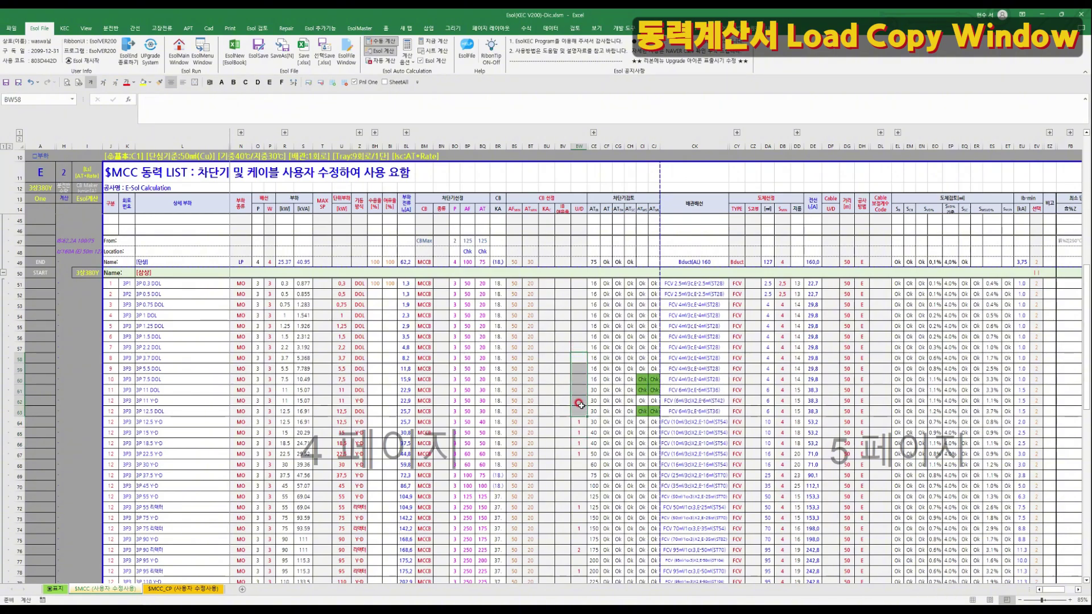
Examine the AT rating and the last two breaker check cells of the 3P 7.5 DOL load, including the ATMI column heading
{"action": "left_click", "coordinate": [642, 378]}
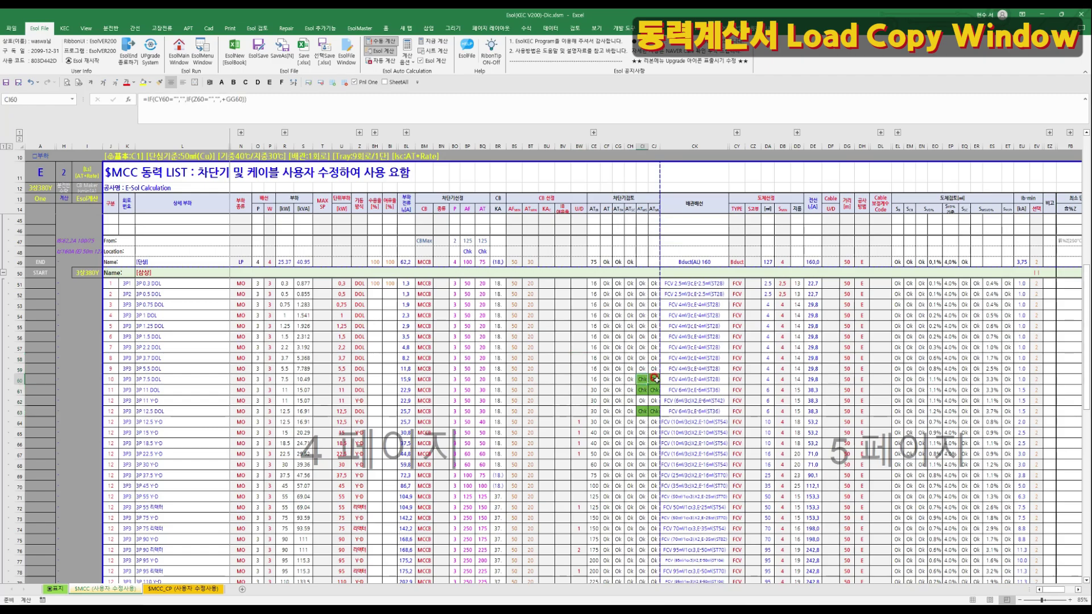
{"action": "left_click", "coordinate": [655, 378]}
{"action": "left_click", "coordinate": [482, 380]}
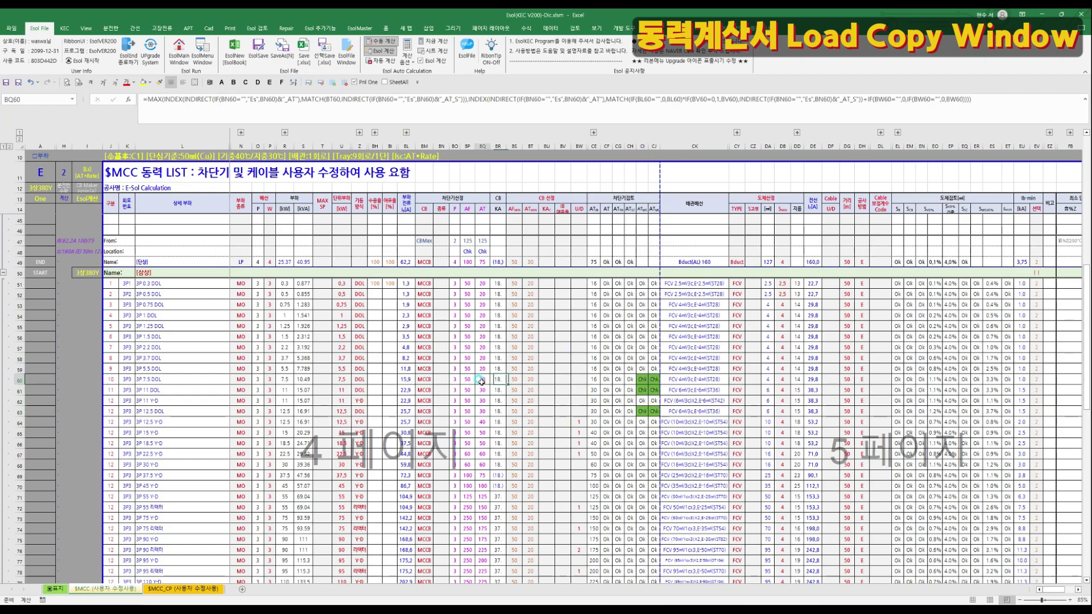
{"action": "left_click", "coordinate": [66, 28]}
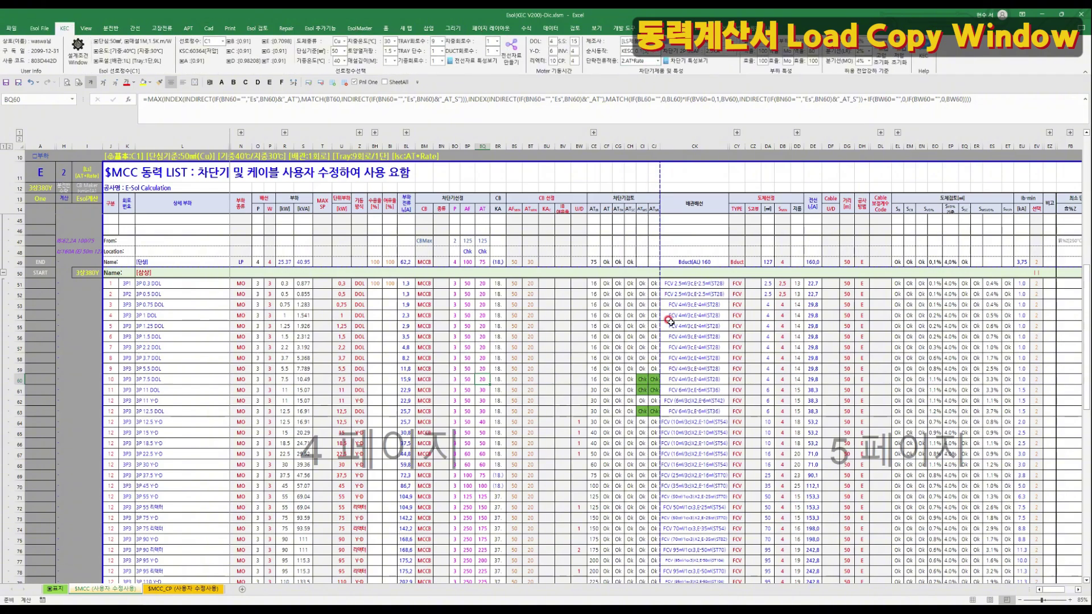
{"action": "left_click", "coordinate": [642, 381]}
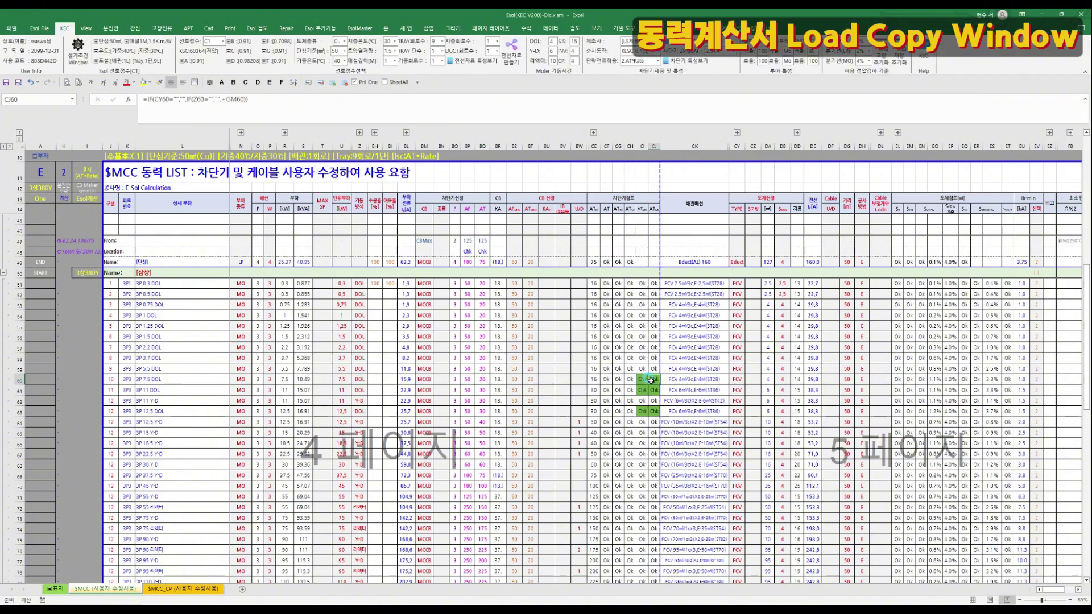
{"action": "left_click", "coordinate": [638, 208]}
{"action": "left_click", "coordinate": [654, 208]}
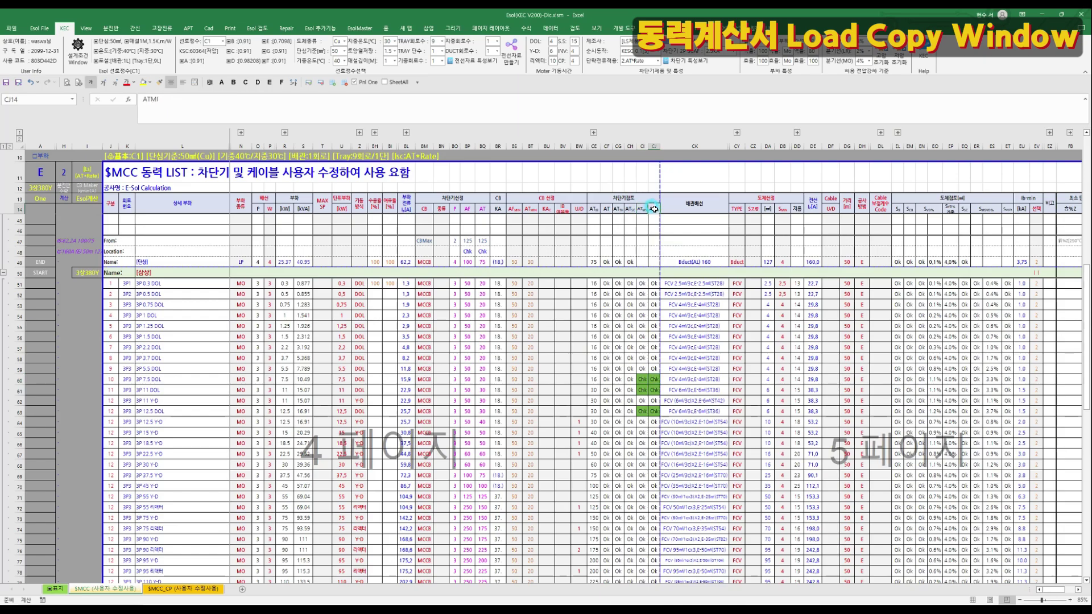
Raise the breaker selection U/D of the 3P 7.5 DOL load, trying 1 and settling on 2
{"action": "left_click", "coordinate": [579, 379]}
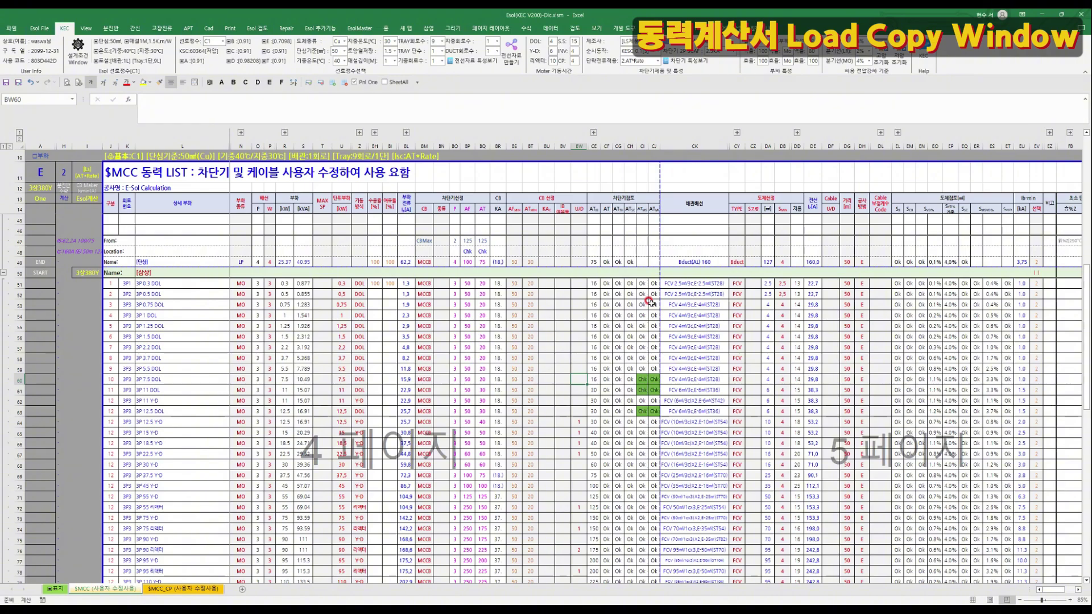
{"action": "type", "text": "1"}
{"action": "key", "text": "Return"}
{"action": "key", "text": "Up"}
{"action": "type", "text": "2"}
{"action": "key", "text": "Return"}
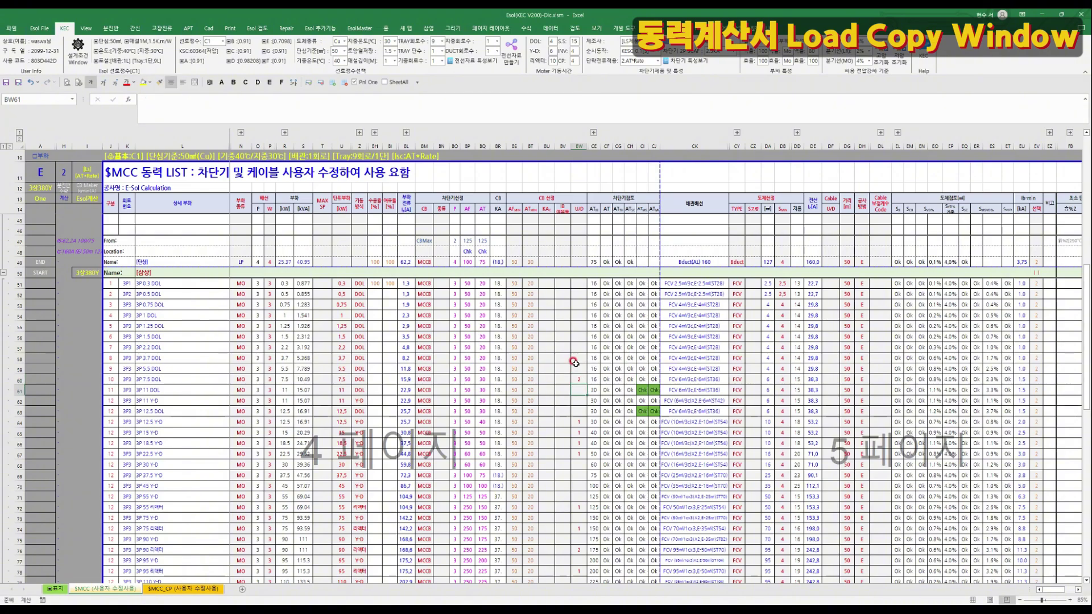
Try a minimum AT of 30 in place of the U/D value for the 3P 7.5 DOL load, and undo it
{"action": "left_click", "coordinate": [480, 379]}
{"action": "left_click", "coordinate": [578, 382]}
{"action": "key", "text": "Delete"}
{"action": "key", "text": "Left"}
{"action": "key", "text": "Left"}
{"action": "key", "text": "Left"}
{"action": "type", "text": "30"}
{"action": "key", "text": "Return"}
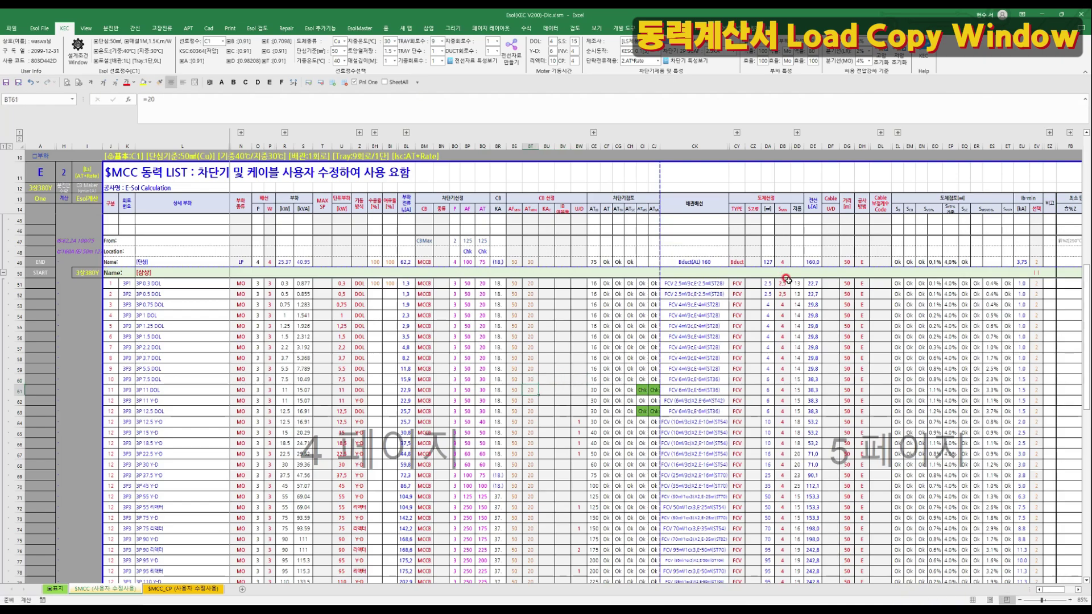
{"action": "key", "text": "Up"}
{"action": "key", "text": "ctrl+z"}
{"action": "key", "text": "ctrl+z"}
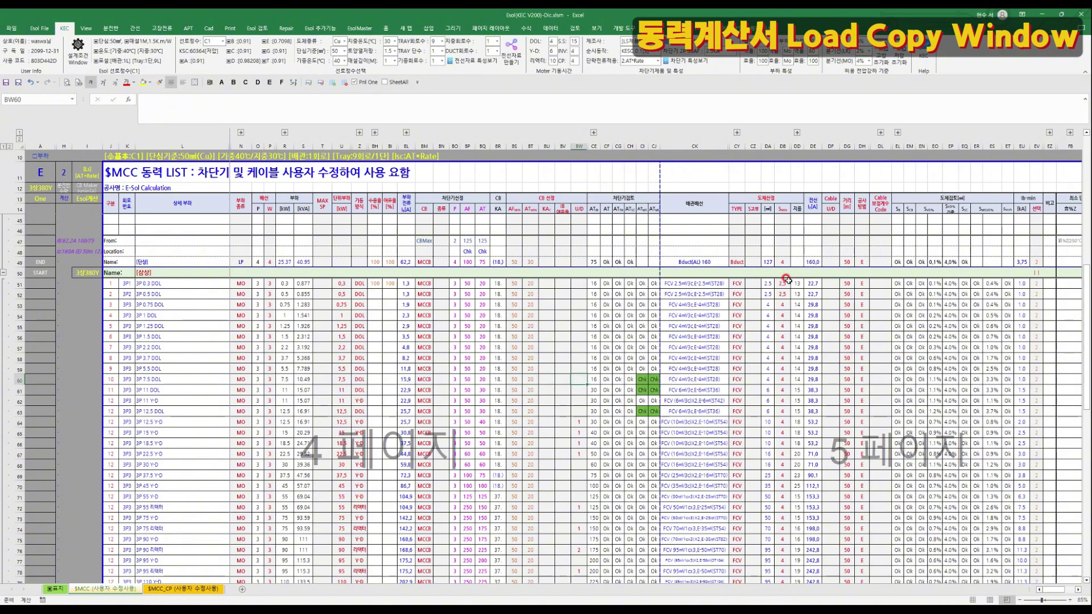
Set the breaker selection U/D to 2 for the 3P 7.5 DOL, 3P 11 DOL and 3P 12.5 DOL loads
{"action": "key", "text": "Return"}
{"action": "type", "text": "2"}
{"action": "key", "text": "Return"}
{"action": "key", "text": "Down"}
{"action": "key", "text": "Return"}
Select another breaker manufacturer and set the U/D to 2 for 3P 5.5 DOL and 3 for 3P 7.5, 11 and 12.5 DOL
{"action": "left_click", "coordinate": [640, 42]}
{"action": "left_click", "coordinate": [642, 67]}
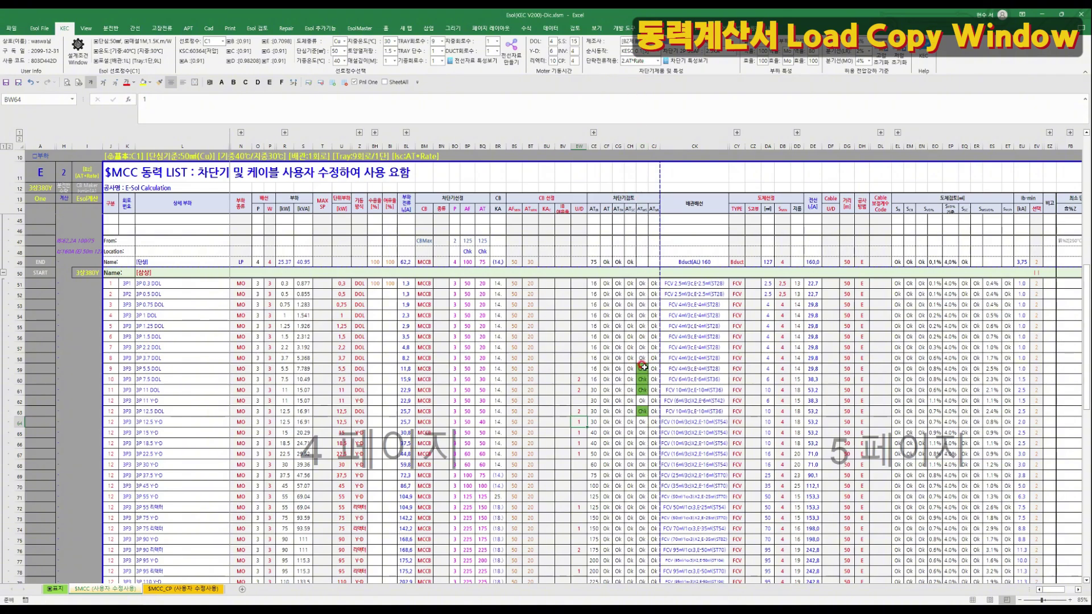
{"action": "left_click", "coordinate": [576, 368]}
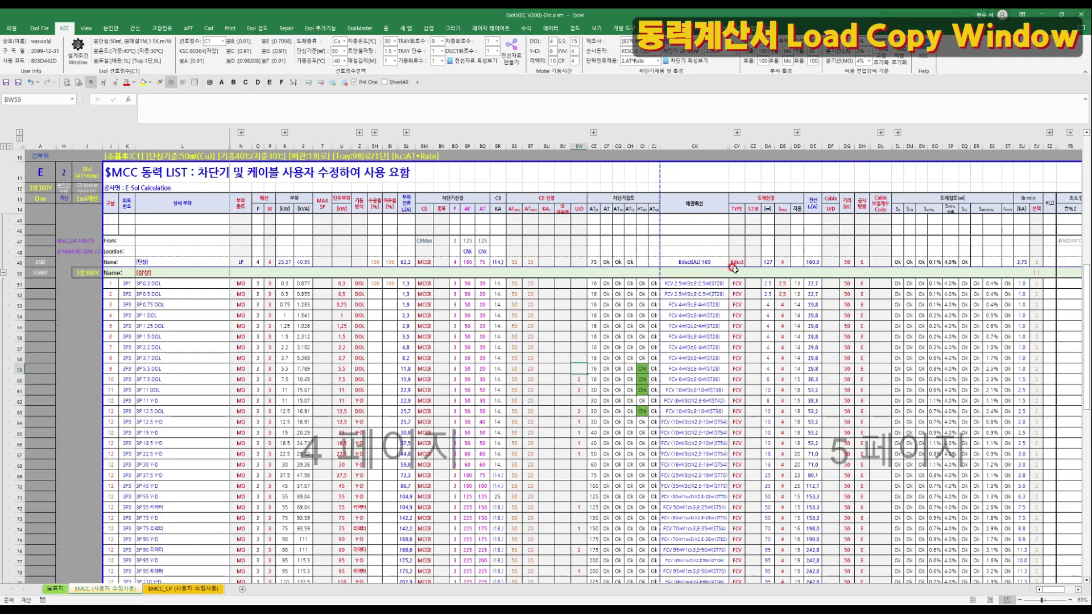
{"action": "type", "text": "2"}
{"action": "key", "text": "Return"}
{"action": "type", "text": "3"}
{"action": "key", "text": "Return"}
{"action": "type", "text": "3"}
{"action": "key", "text": "Return"}
{"action": "key", "text": "Return"}
{"action": "type", "text": "3"}
{"action": "key", "text": "ctrl+Return"}
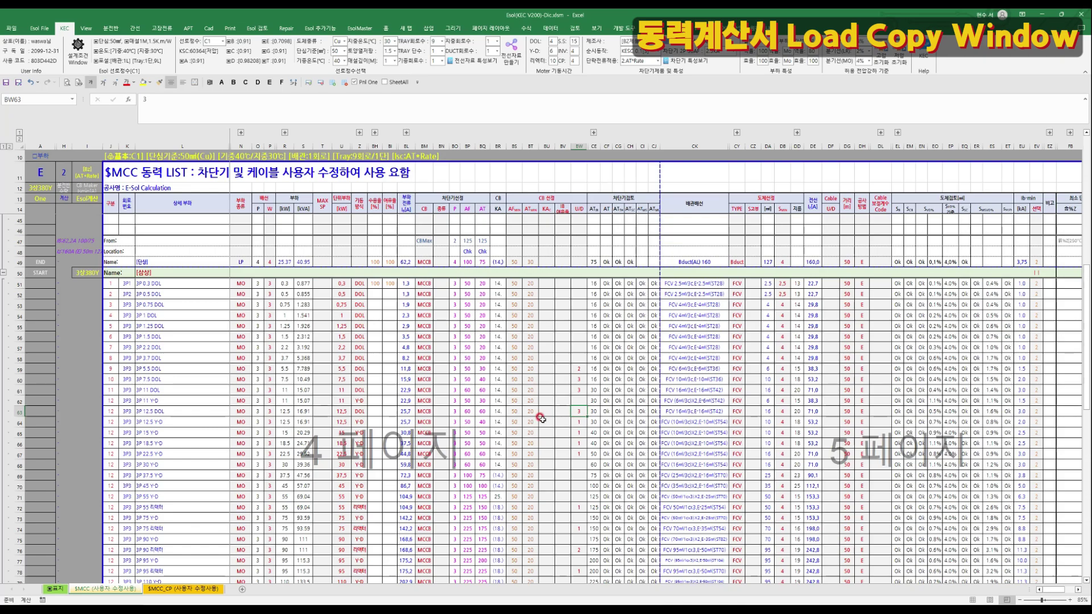
Copy the 3P 7.5 DOL row and insert the copy directly above the 3P 11 DOL row
{"action": "left_click", "coordinate": [416, 411]}
{"action": "left_click", "coordinate": [592, 398]}
{"action": "left_click", "coordinate": [19, 390]}
{"action": "key", "text": "ctrl+c"}
{"action": "right_click", "coordinate": [20, 390]}
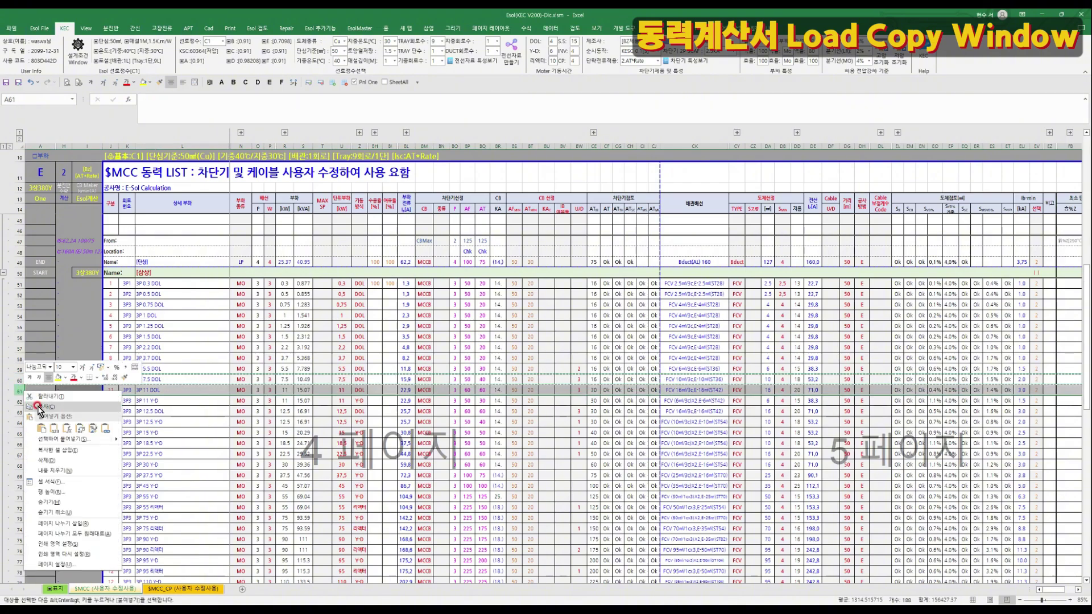
{"action": "left_click", "coordinate": [55, 450]}
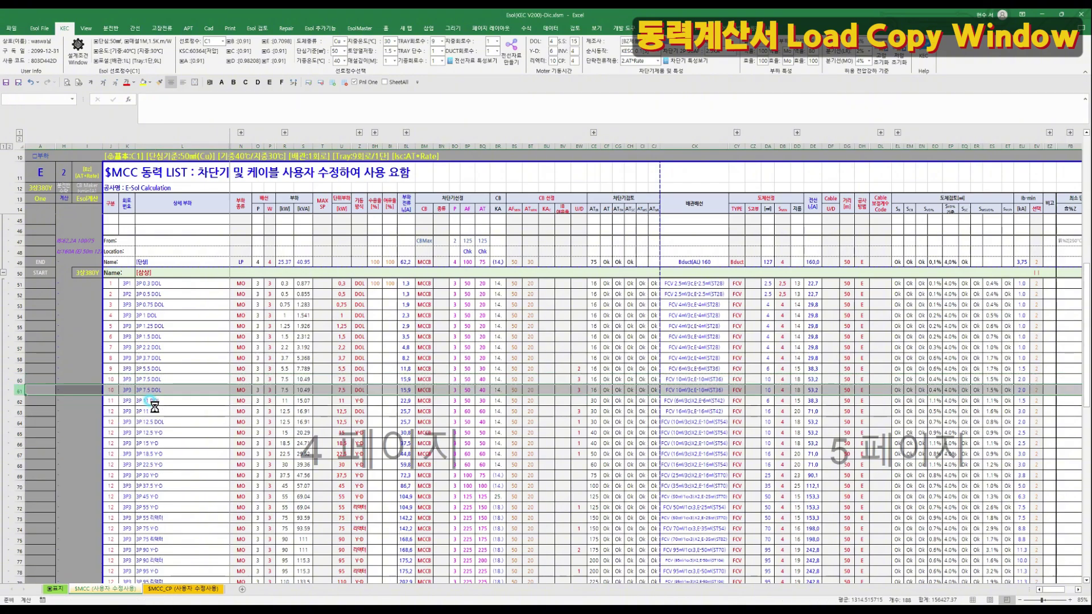
Rename the inserted load as 3P 10 DOL and set its unit load to 10 kW
{"action": "left_click", "coordinate": [144, 391]}
{"action": "double_click", "coordinate": [143, 390]}
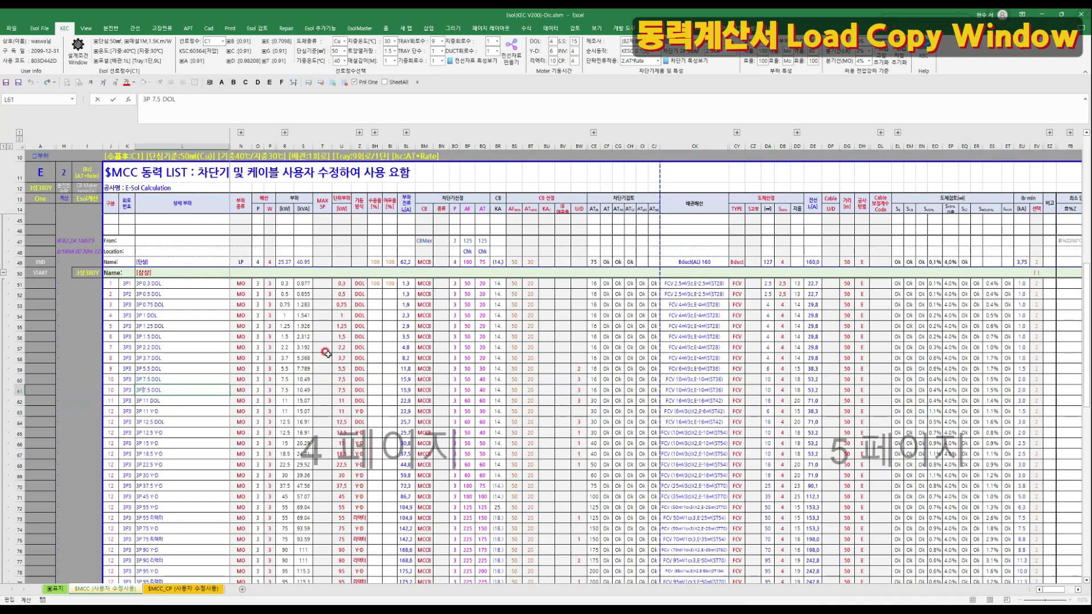
{"action": "key", "text": "Delete"}
{"action": "type", "text": "10"}
{"action": "key", "text": "Return"}
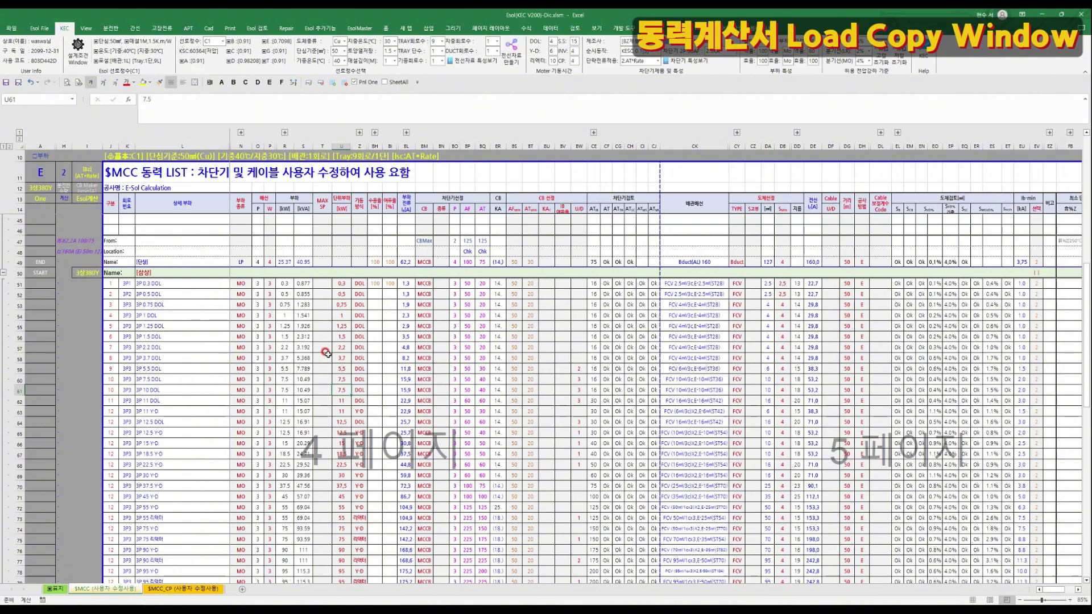
{"action": "key", "text": "Right"}
Replace the copied breaker selection U/D of the 3P 10 DOL load with 2
{"action": "key", "text": "Delete"}
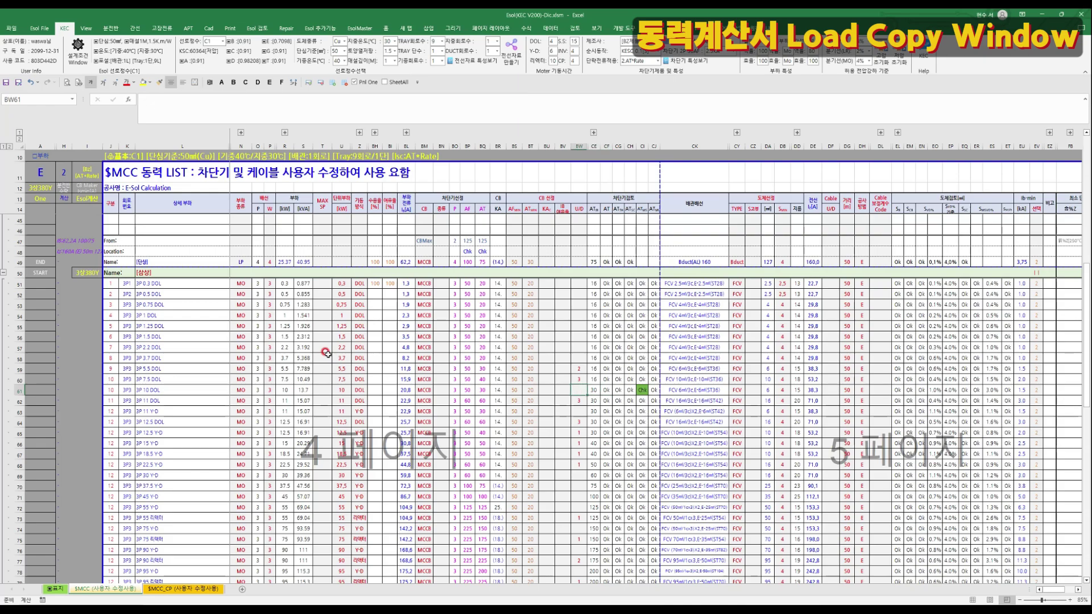
{"action": "type", "text": "2"}
{"action": "key", "text": "Return"}
{"action": "left_click", "coordinate": [849, 388]}
{"action": "left_click", "coordinate": [861, 389]}
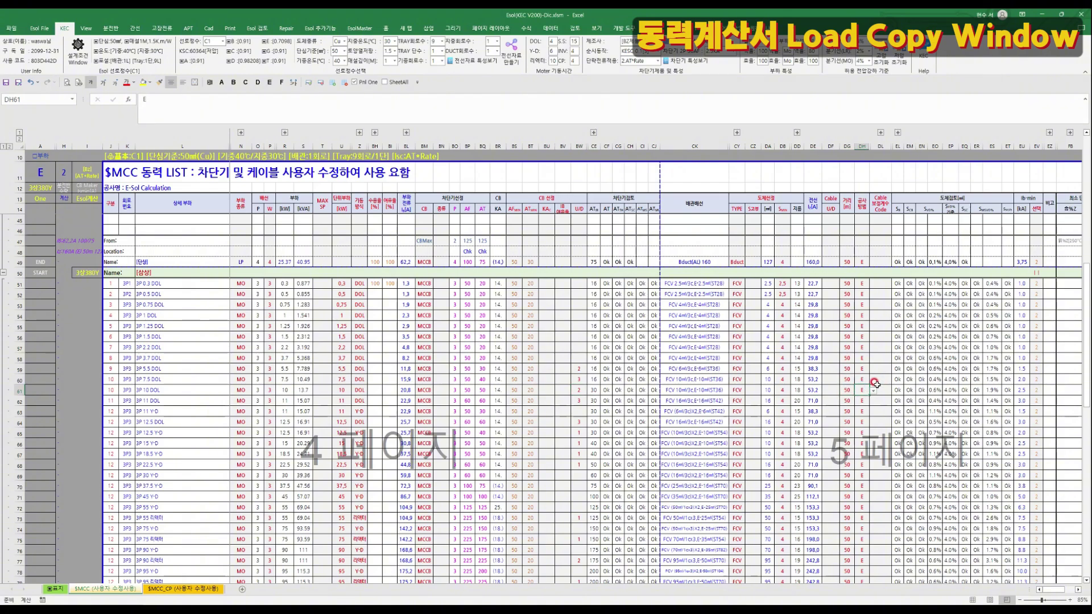
{"action": "scroll", "coordinate": [865, 380], "scroll_direction": "up", "scroll_amount": 2}
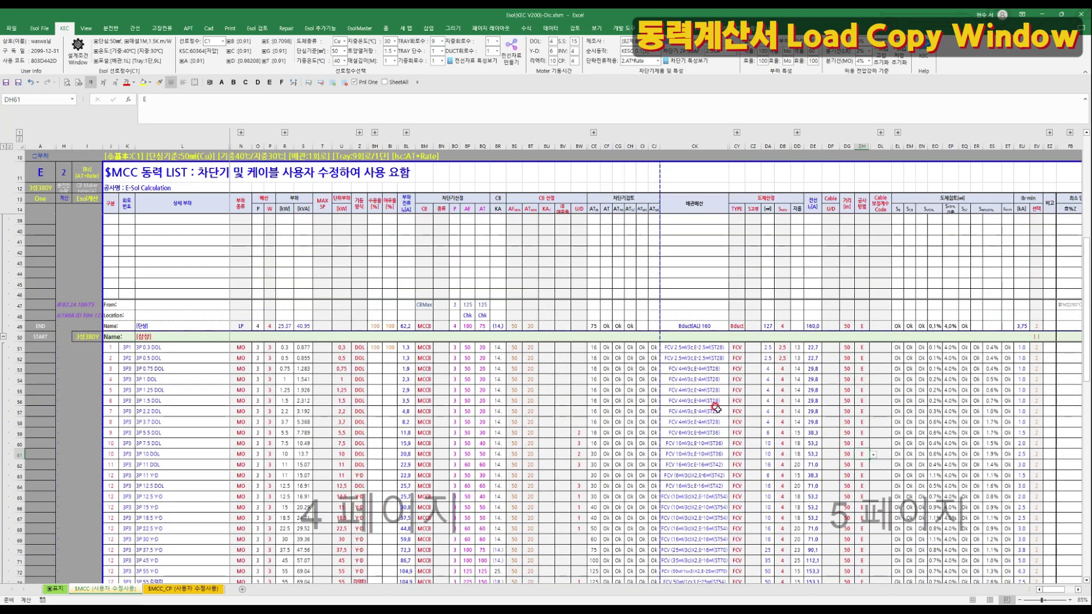
{"action": "left_click", "coordinate": [581, 432]}
Open the $MCC_CP sheet and examine the pump control panel blocks, particularly the loads and breaker ratings of the 2.2 x 2 INV panel
{"action": "left_click", "coordinate": [174, 593]}
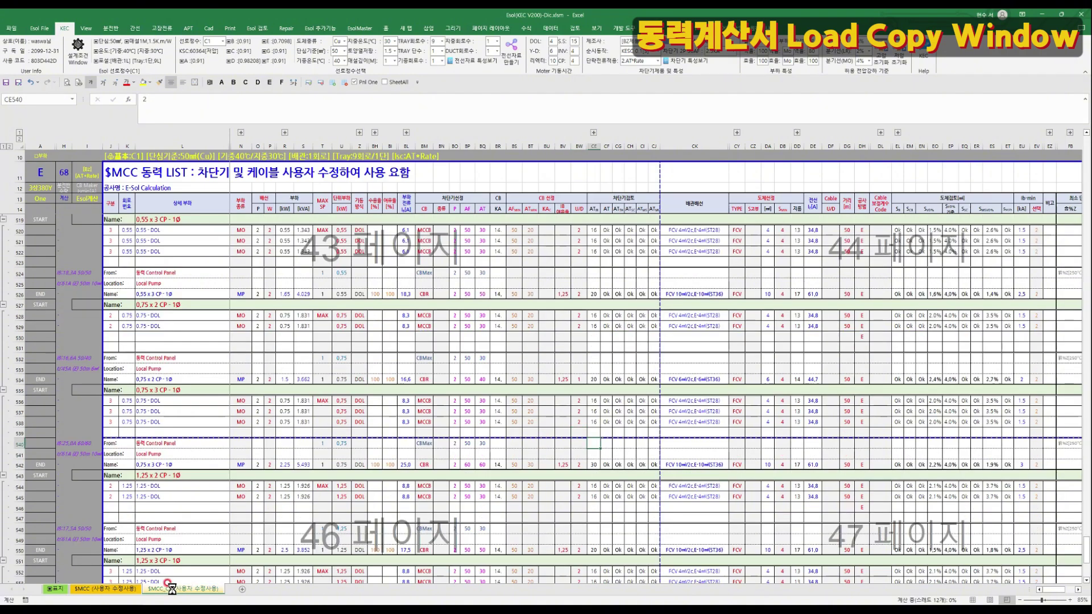
{"action": "left_click", "coordinate": [484, 411]}
{"action": "scroll", "coordinate": [486, 412], "scroll_direction": "up", "scroll_amount": 20}
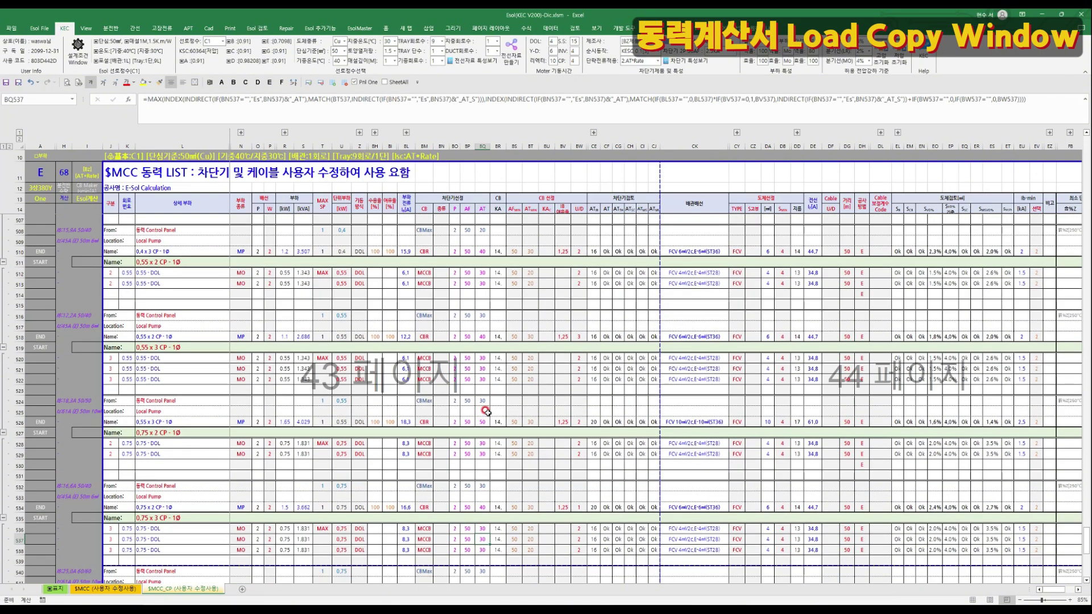
{"action": "scroll", "coordinate": [618, 425], "scroll_direction": "up", "scroll_amount": 20}
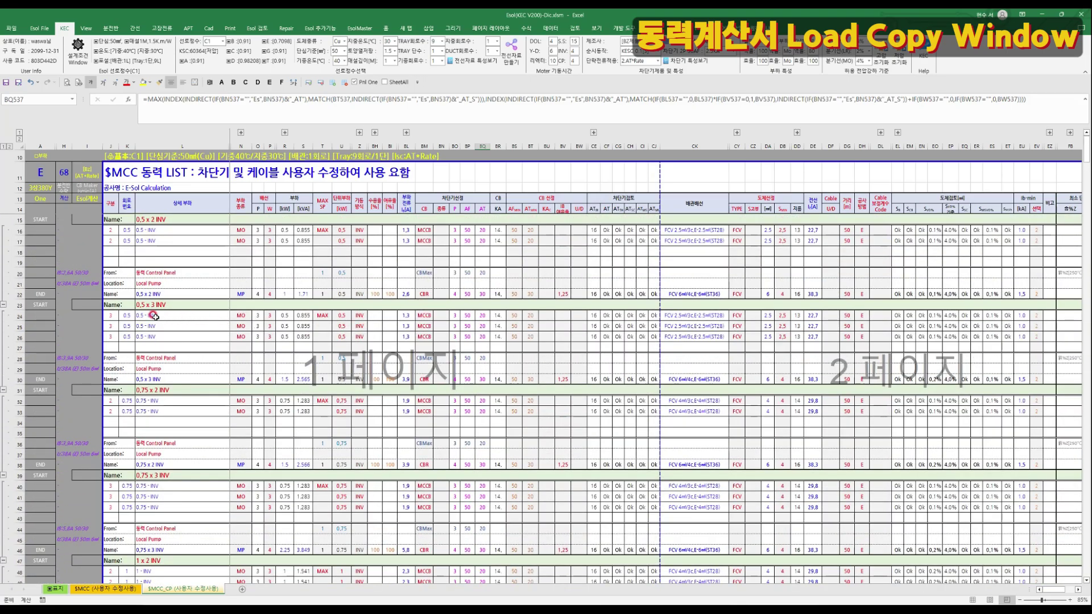
{"action": "scroll", "coordinate": [151, 318], "scroll_direction": "down", "scroll_amount": 20}
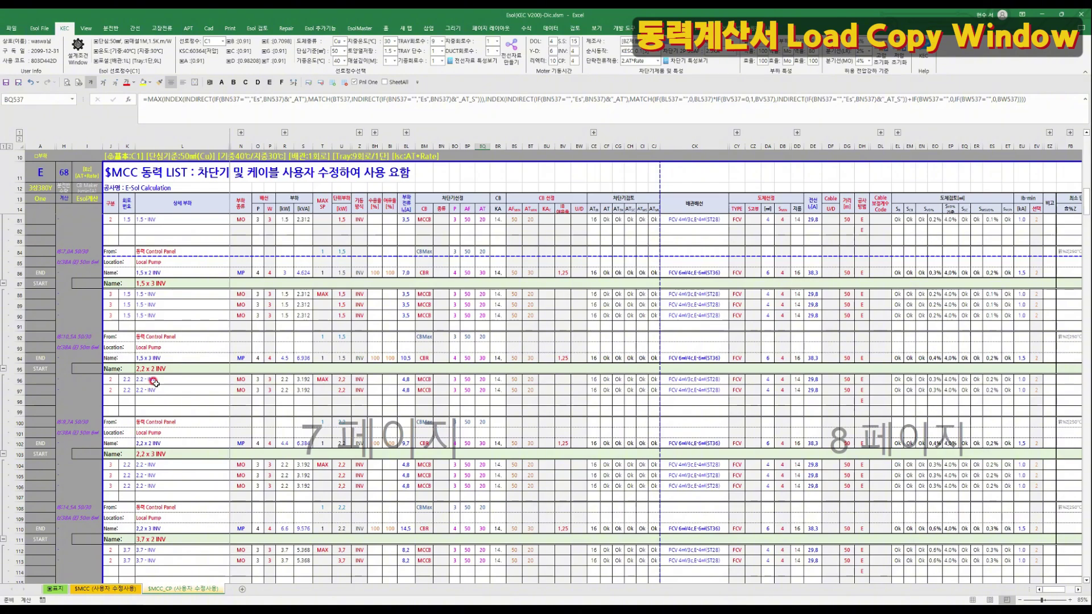
{"action": "mouse_move", "coordinate": [159, 379]}
{"action": "left_mouse_down"}
{"action": "mouse_move", "coordinate": [161, 402]}
{"action": "mouse_move", "coordinate": [161, 390]}
{"action": "left_mouse_up"}
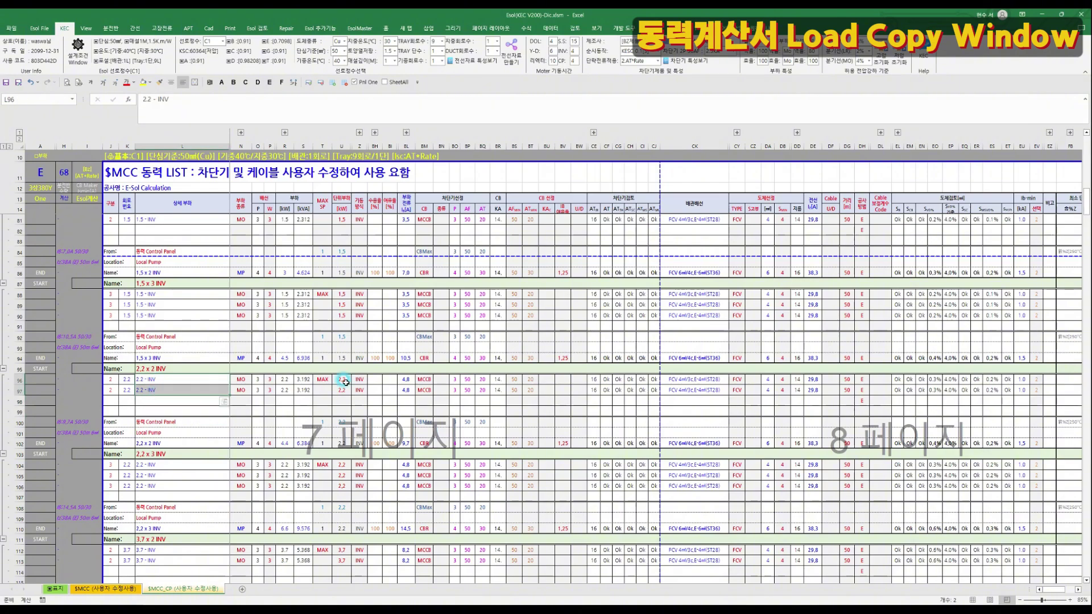
{"action": "left_click", "coordinate": [330, 376]}
{"action": "left_click", "coordinate": [336, 380]}
{"action": "left_click", "coordinate": [413, 448]}
{"action": "left_click", "coordinate": [438, 443]}
{"action": "left_click", "coordinate": [492, 443]}
{"action": "left_click", "coordinate": [519, 441]}
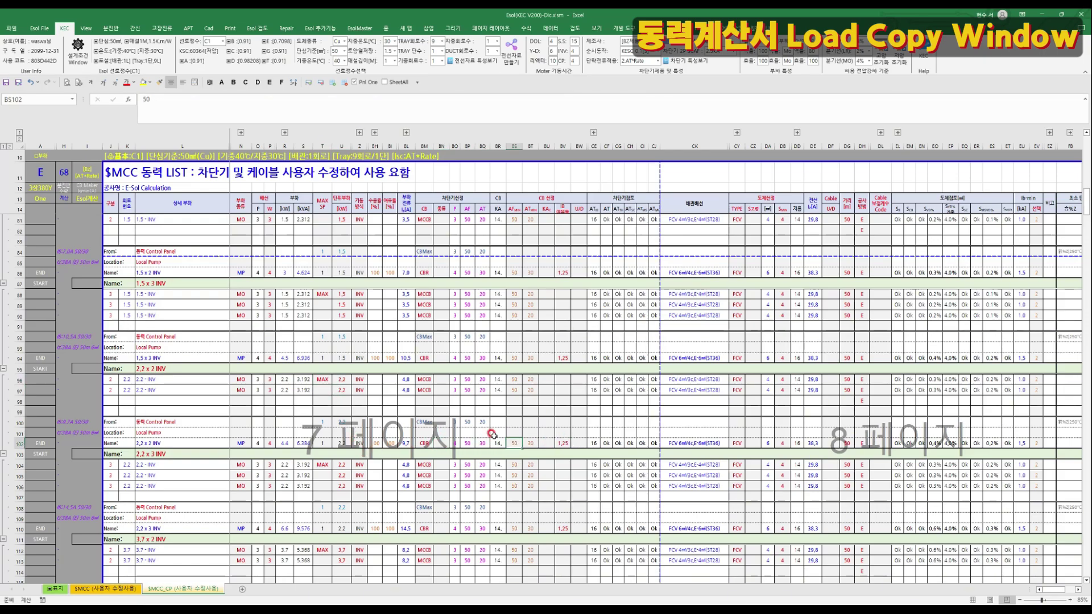
Try a minimum AT of 40 on the total row of the 2.2 x 2 INV panel, and undo it
{"action": "left_click", "coordinate": [528, 442]}
{"action": "type", "text": "40"}
{"action": "key", "text": "ctrl+Return"}
{"action": "key", "text": "ctrl+z"}
{"action": "left_click", "coordinate": [485, 443]}
{"action": "left_click", "coordinate": [696, 442]}
{"action": "left_click", "coordinate": [529, 444]}
Copy all rows of the 2.2 x 2 INV panel block and insert the copied rows at the block's start
{"action": "left_click_drag", "start_coordinate": [16, 364], "coordinate": [18, 443]}
{"action": "key", "text": "ctrl+c"}
{"action": "left_click", "coordinate": [20, 368]}
{"action": "right_click", "coordinate": [19, 369]}
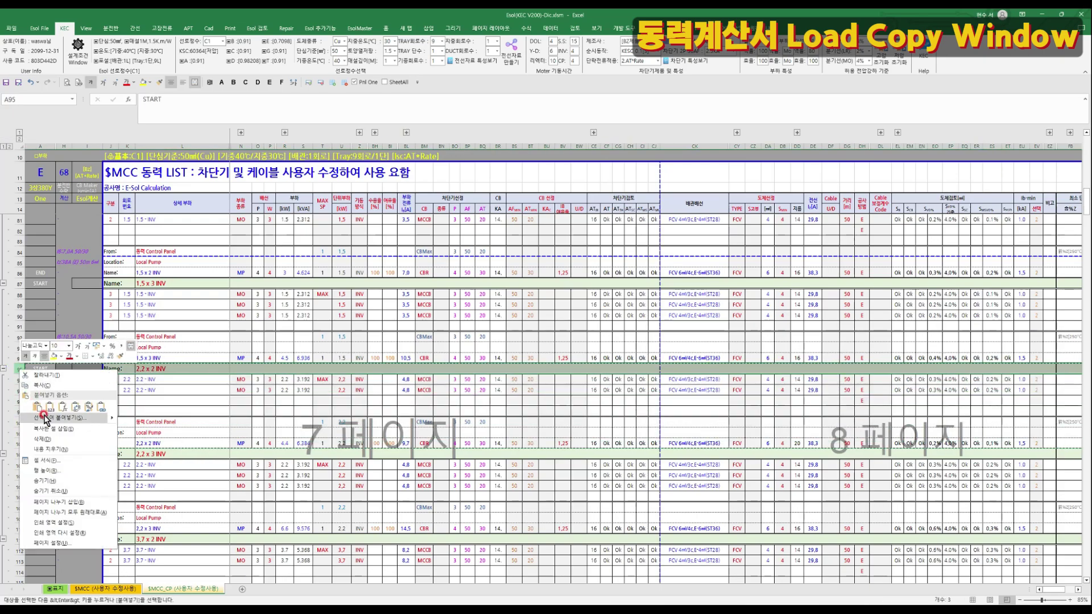
{"action": "left_click", "coordinate": [52, 430]}
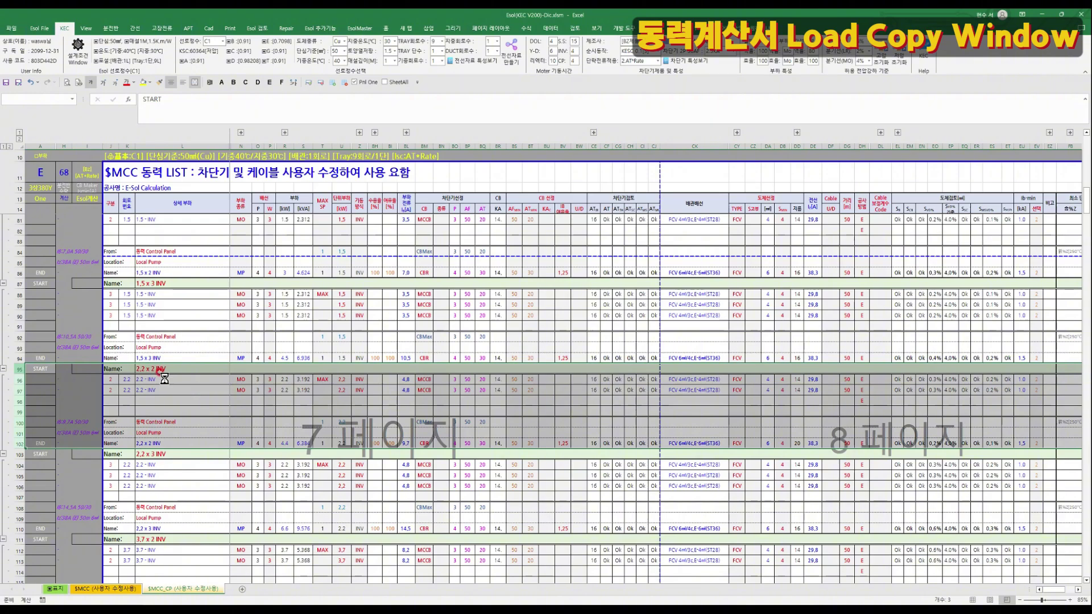
{"action": "left_click", "coordinate": [341, 401]}
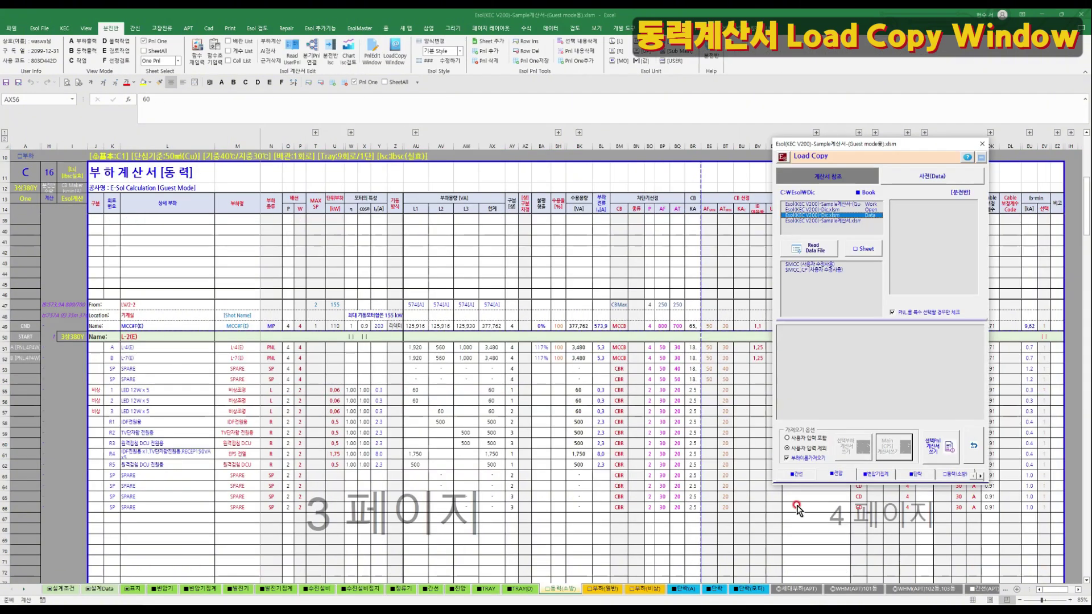
Return to the sample calculation workbook and review the dictionary's $MCC sheet and the source files listed in Load Copy
{"action": "left_click", "coordinate": [803, 266]}
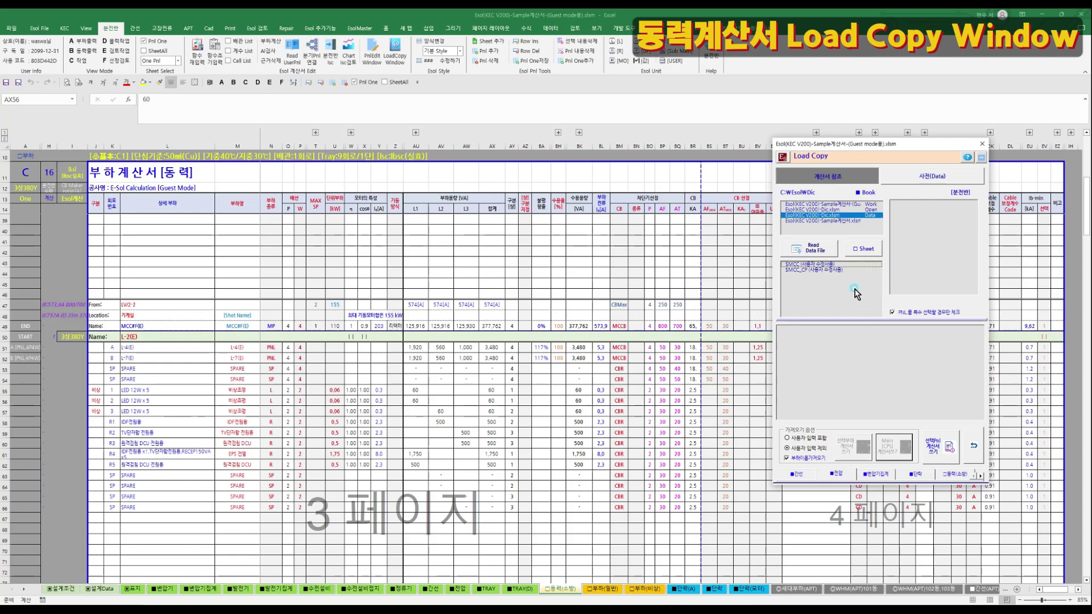
{"action": "left_click", "coordinate": [830, 206]}
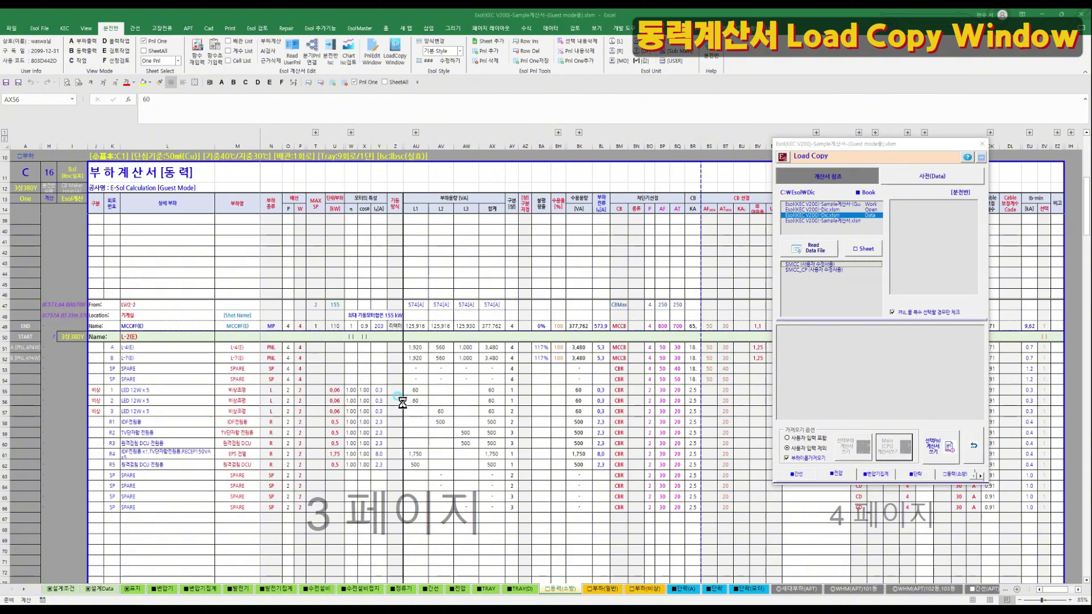
{"action": "left_click", "coordinate": [458, 400]}
{"action": "left_click", "coordinate": [649, 401]}
Show the dictionary (Data) files in Load Copy and locate EsolOne.Pnl in the Dic folder
{"action": "left_click", "coordinate": [938, 177]}
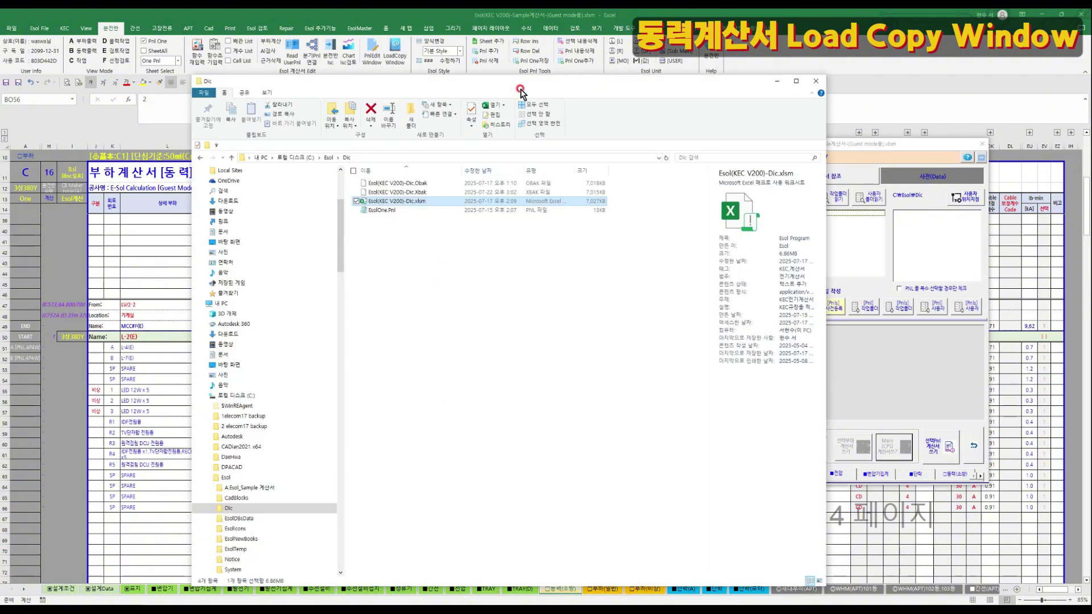
{"action": "left_click_drag", "start_coordinate": [520, 83], "coordinate": [454, 90]}
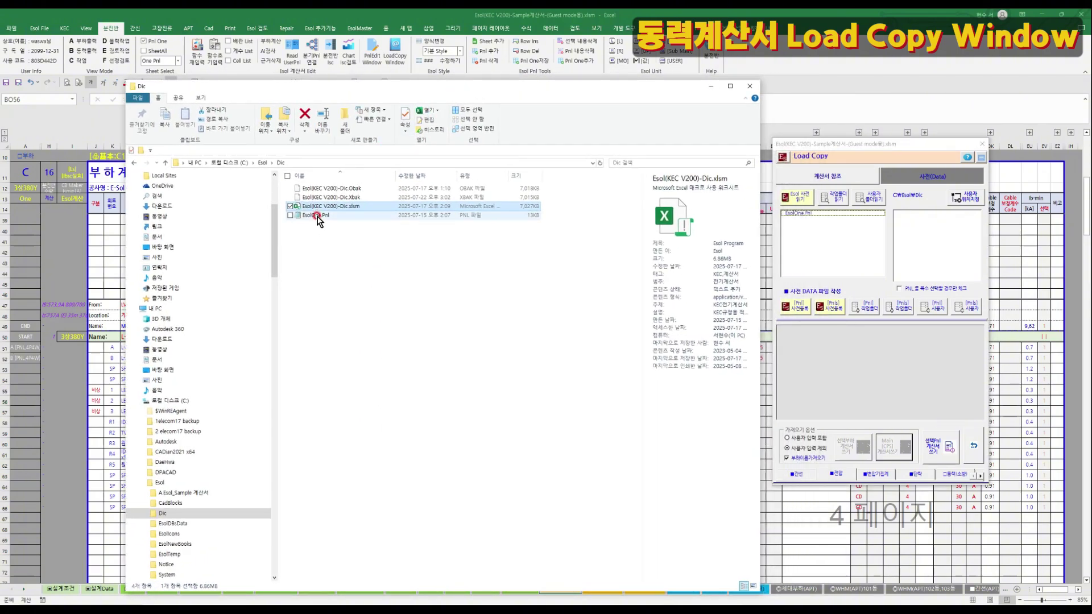
{"action": "left_click_drag", "start_coordinate": [327, 221], "coordinate": [799, 236]}
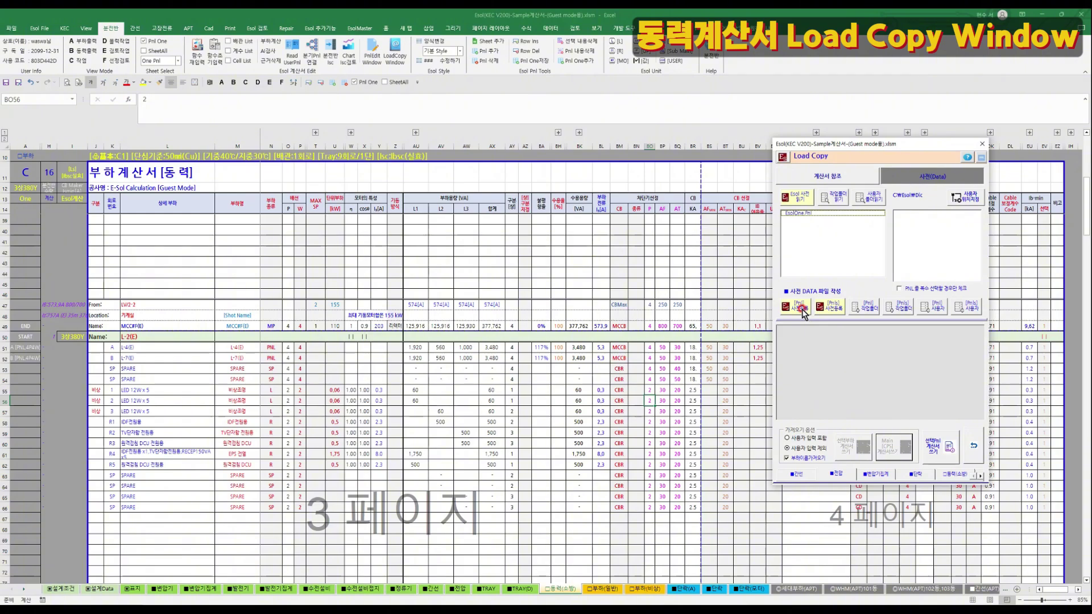
Register the L-2(E) panel in the Esol dictionary as a [Pnl] data file
{"action": "left_click", "coordinate": [379, 422]}
{"action": "left_click", "coordinate": [227, 411]}
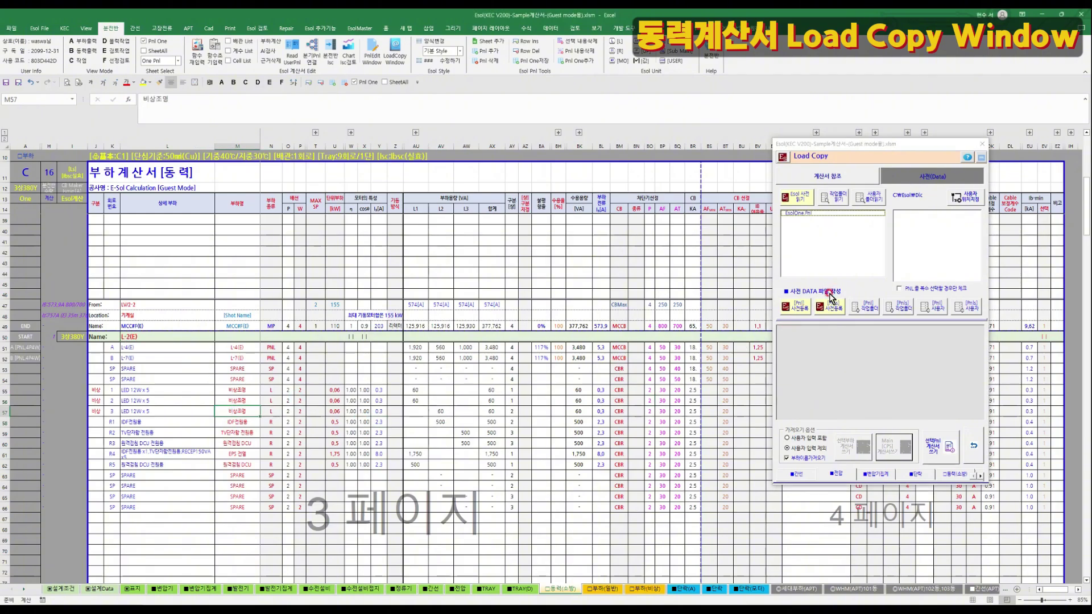
{"action": "left_click", "coordinate": [805, 310]}
{"action": "left_click", "coordinate": [607, 342]}
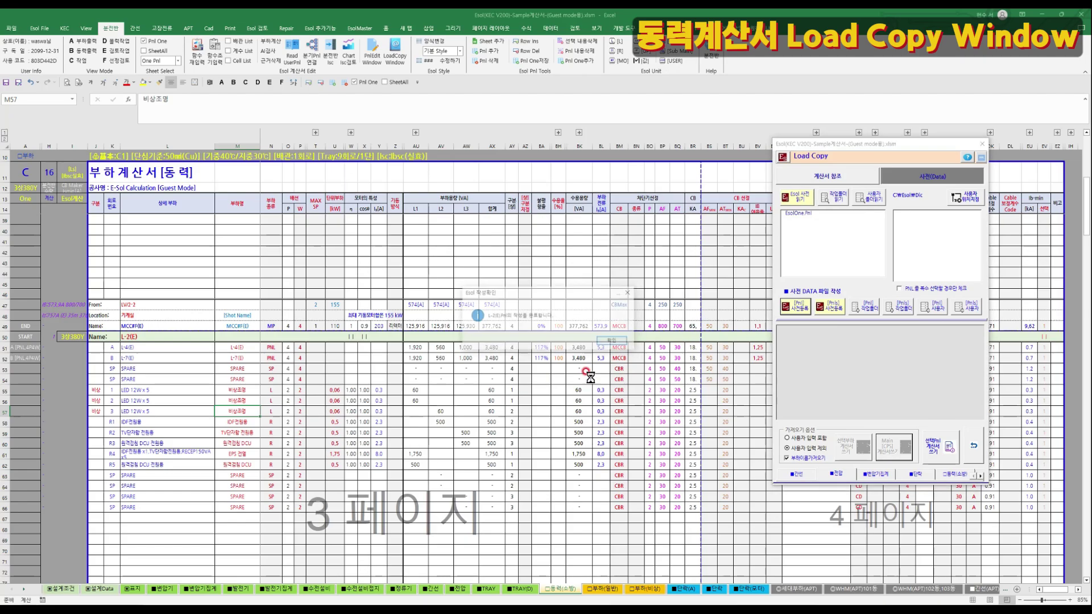
Open L-2(E).Pnl from the Dic folder in Notepad, review its panel rows, and close the file
{"action": "left_click", "coordinate": [620, 343]}
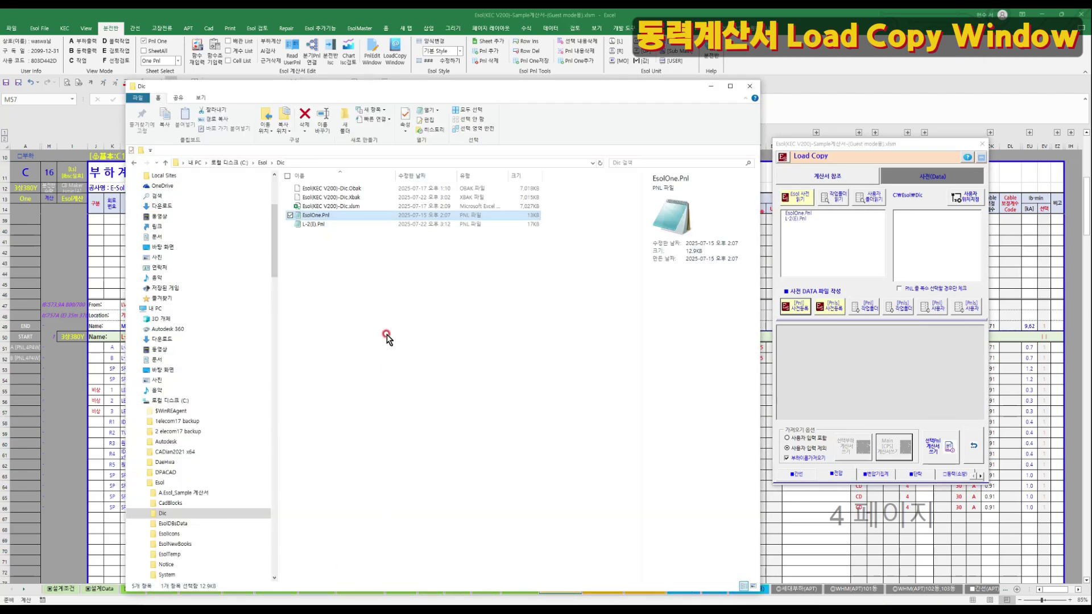
{"action": "left_click", "coordinate": [306, 225]}
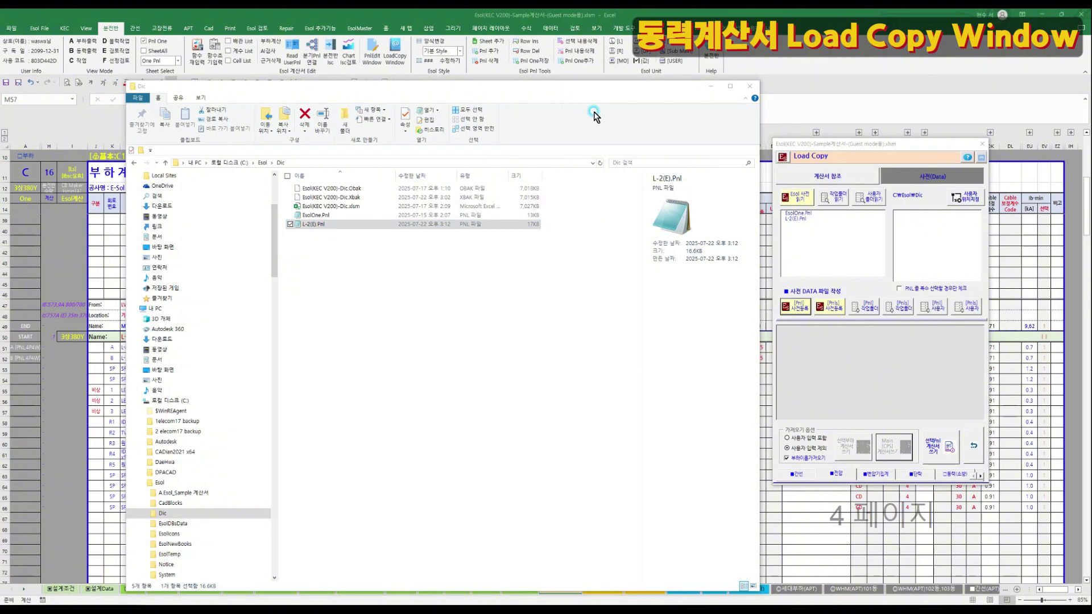
{"action": "left_click", "coordinate": [360, 131]}
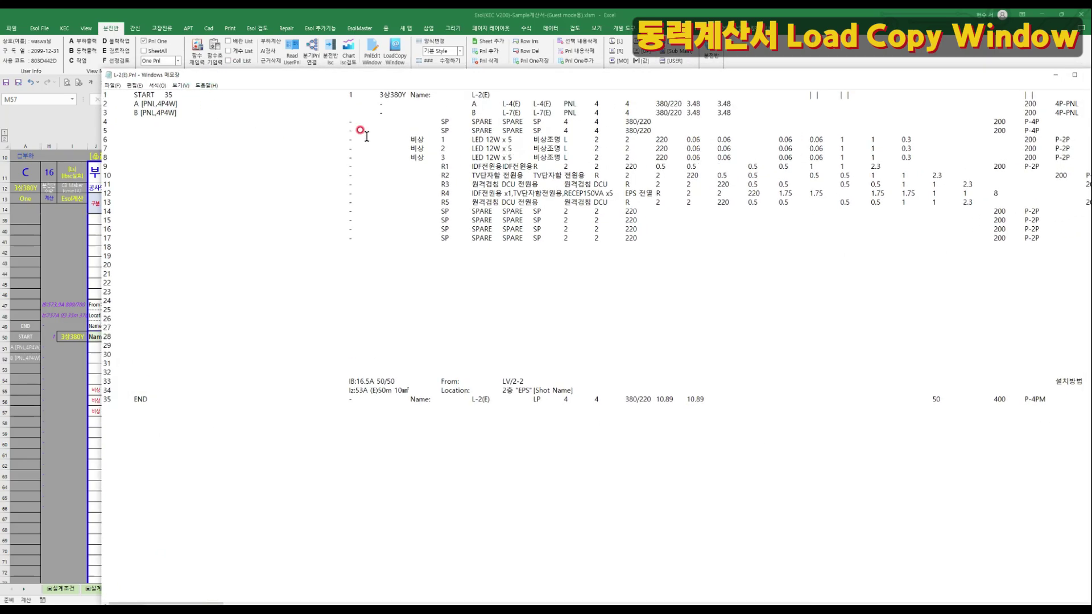
{"action": "left_click_drag", "start_coordinate": [507, 162], "coordinate": [586, 235]}
{"action": "left_click_drag", "start_coordinate": [787, 75], "coordinate": [685, 69]}
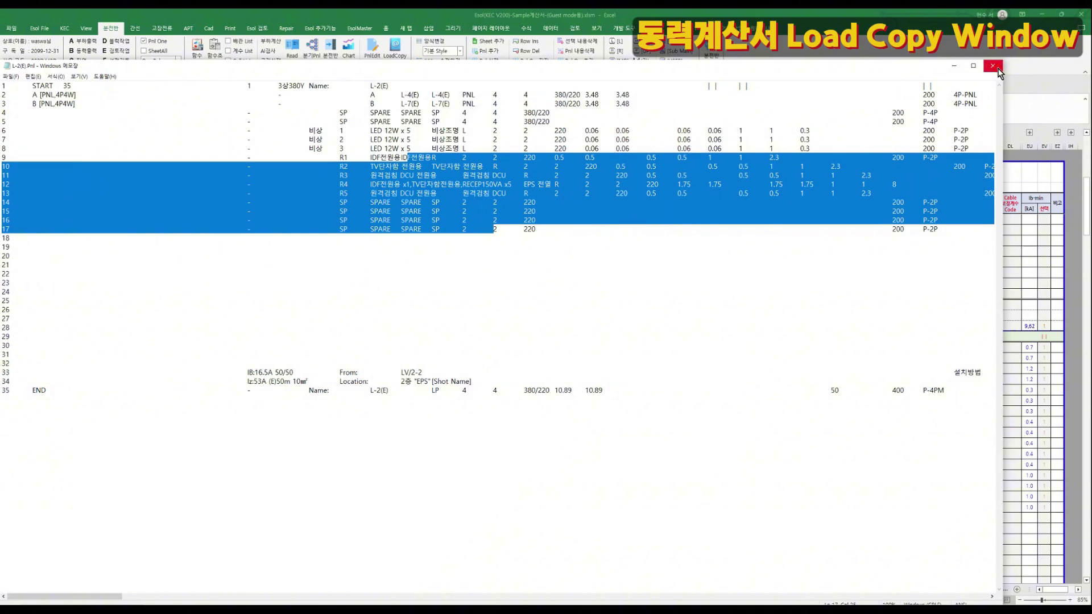
{"action": "left_click", "coordinate": [994, 68]}
Load L-2(E).Pnl in Load Copy, write its L-2(E) panel into the power load calculation, and review the inserted rows
{"action": "left_click", "coordinate": [822, 373]}
{"action": "left_click", "coordinate": [799, 214]}
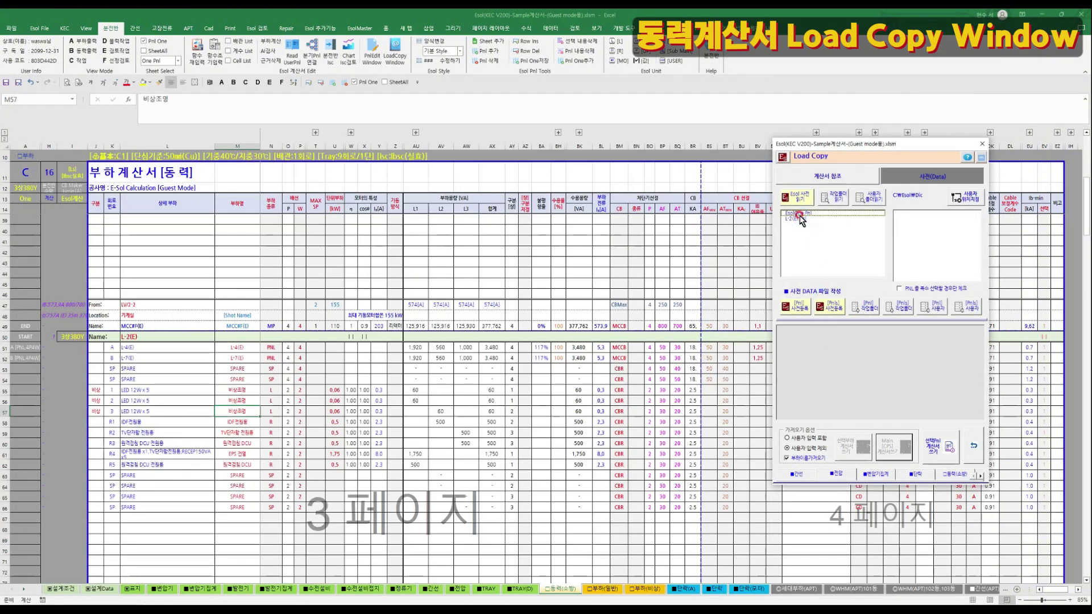
{"action": "left_click", "coordinate": [846, 218]}
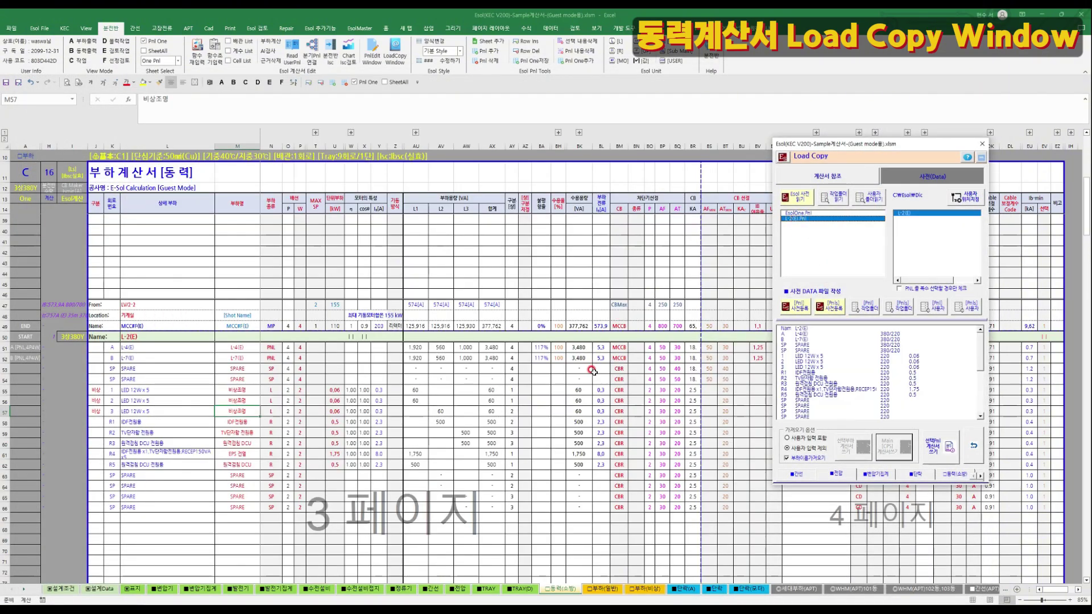
{"action": "left_click", "coordinate": [418, 421]}
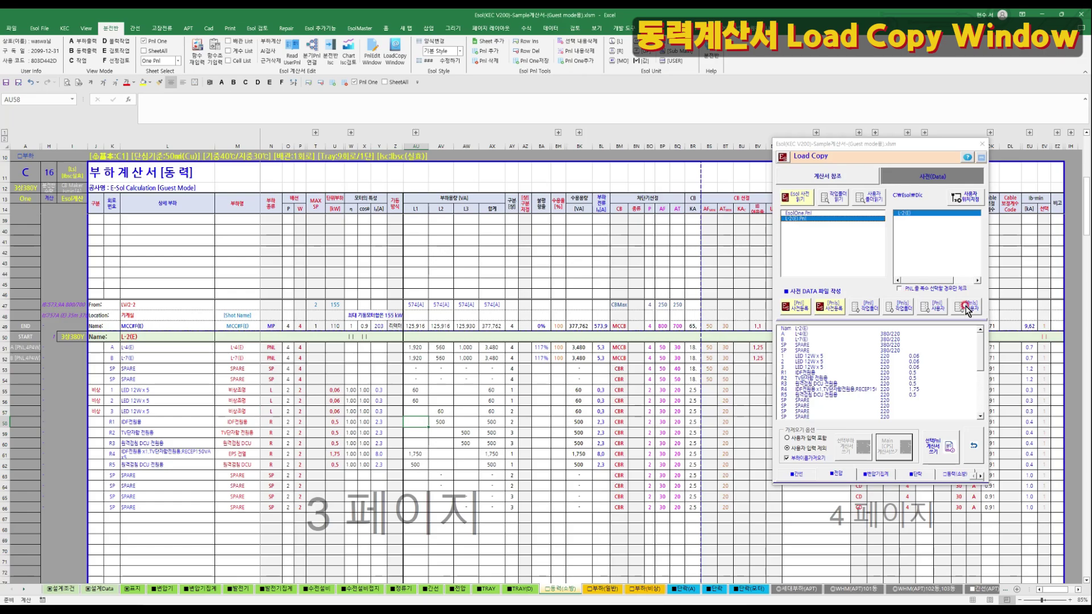
{"action": "left_click", "coordinate": [939, 451]}
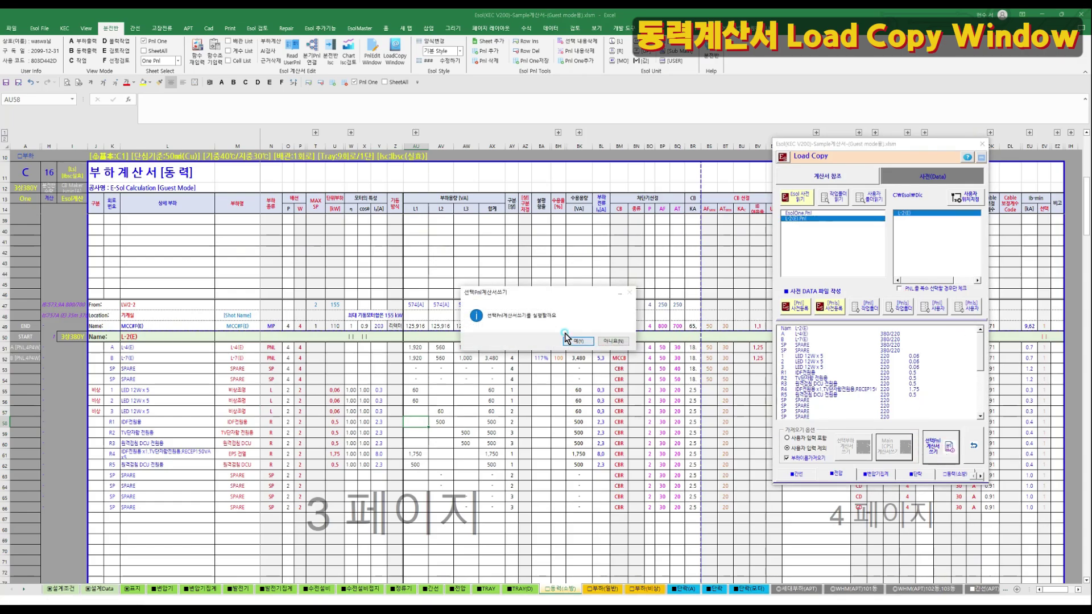
{"action": "left_click", "coordinate": [569, 340]}
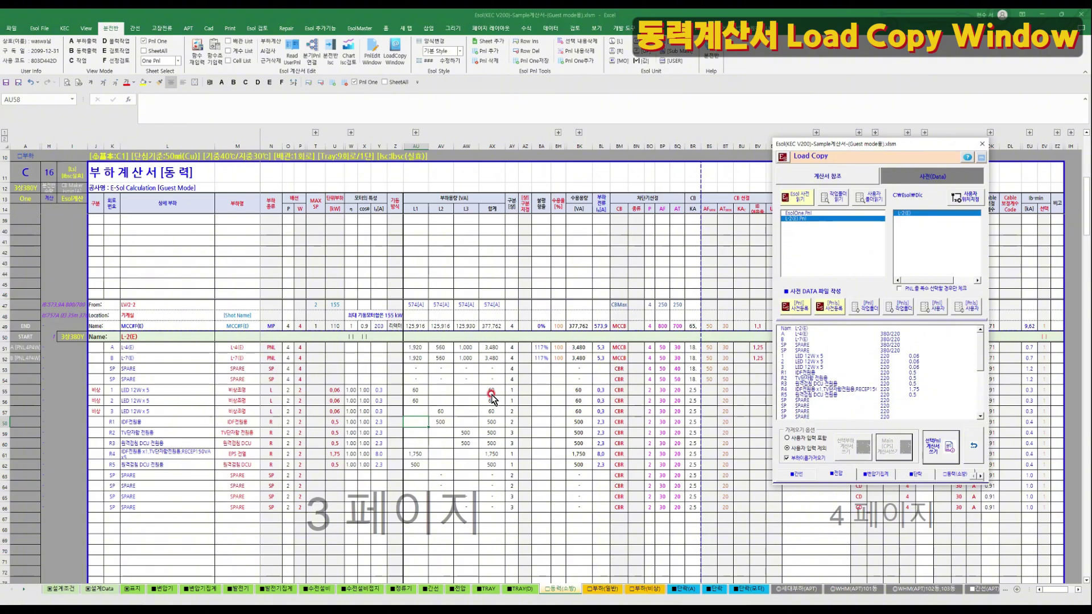
{"action": "scroll", "coordinate": [495, 335], "scroll_direction": "down", "scroll_amount": 8}
{"action": "left_click", "coordinate": [219, 493]}
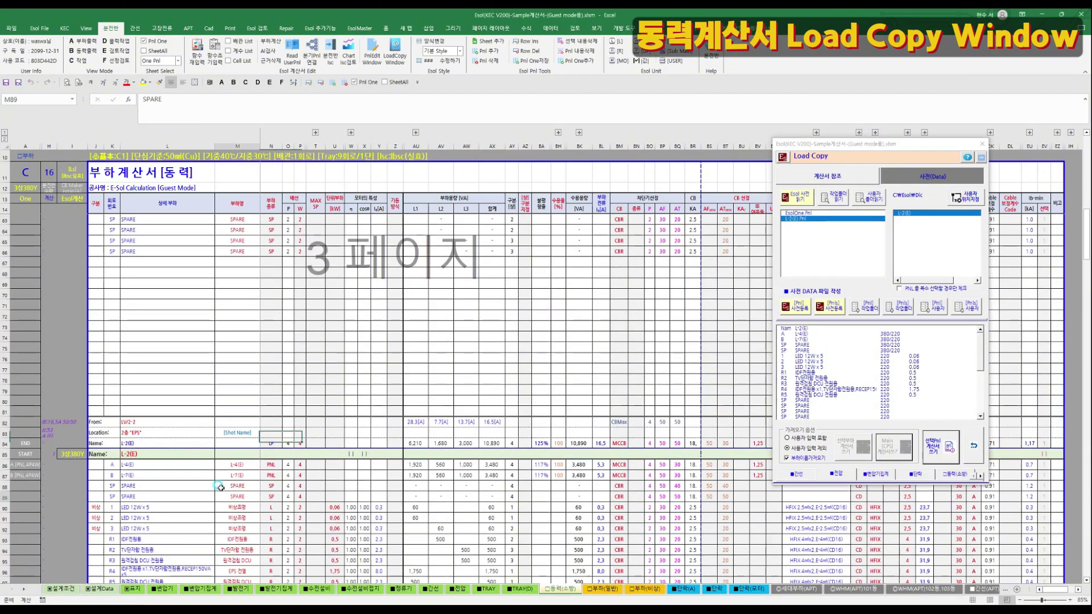
{"action": "scroll", "coordinate": [219, 492], "scroll_direction": "up", "scroll_amount": 8}
{"action": "left_click", "coordinate": [336, 411]}
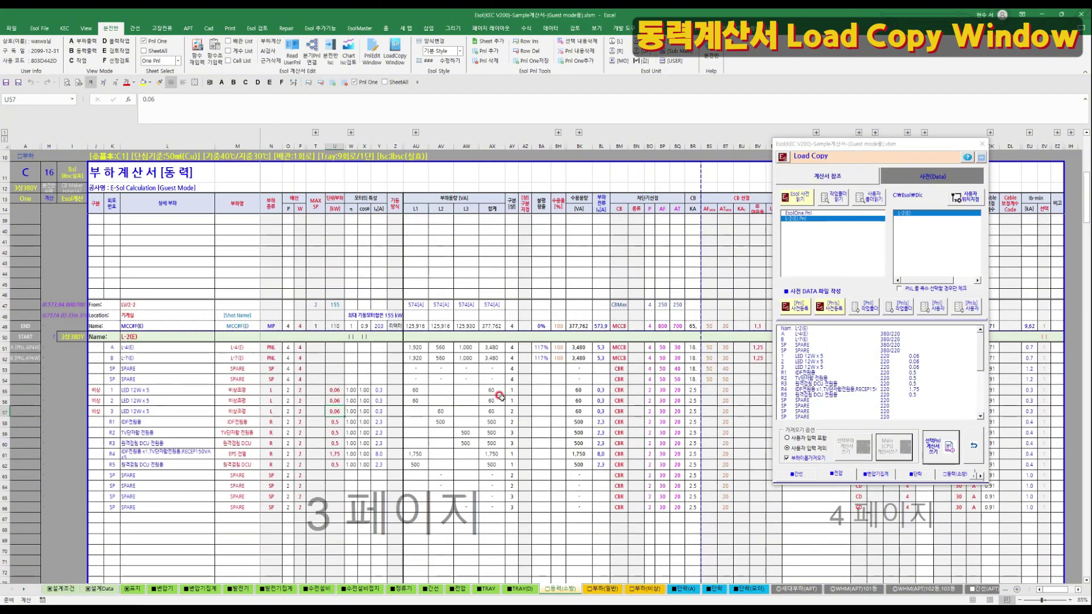
Try reading the data files of the work folder and the user folder in Load Copy
{"action": "left_click", "coordinate": [832, 206]}
{"action": "left_click", "coordinate": [869, 200]}
{"action": "key", "text": "Return"}
{"action": "left_click", "coordinate": [828, 195]}
{"action": "left_click", "coordinate": [832, 300]}
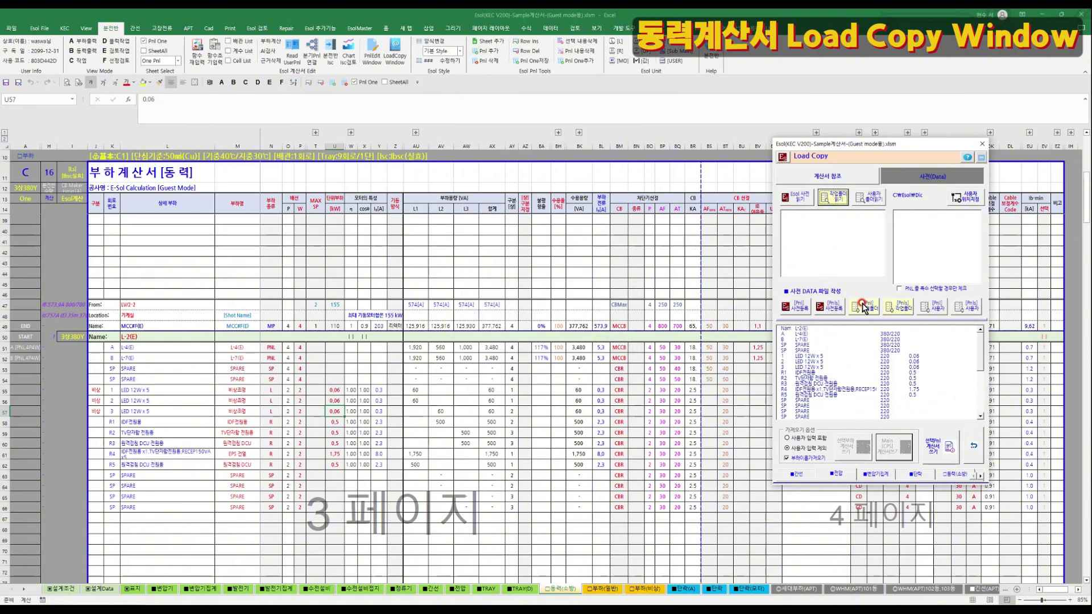
Locate L-2(E).Pnl in the Dic folder, try to register the panel again as a [Pnl] dictionary file, and decline the overwrite
{"action": "left_click", "coordinate": [291, 547]}
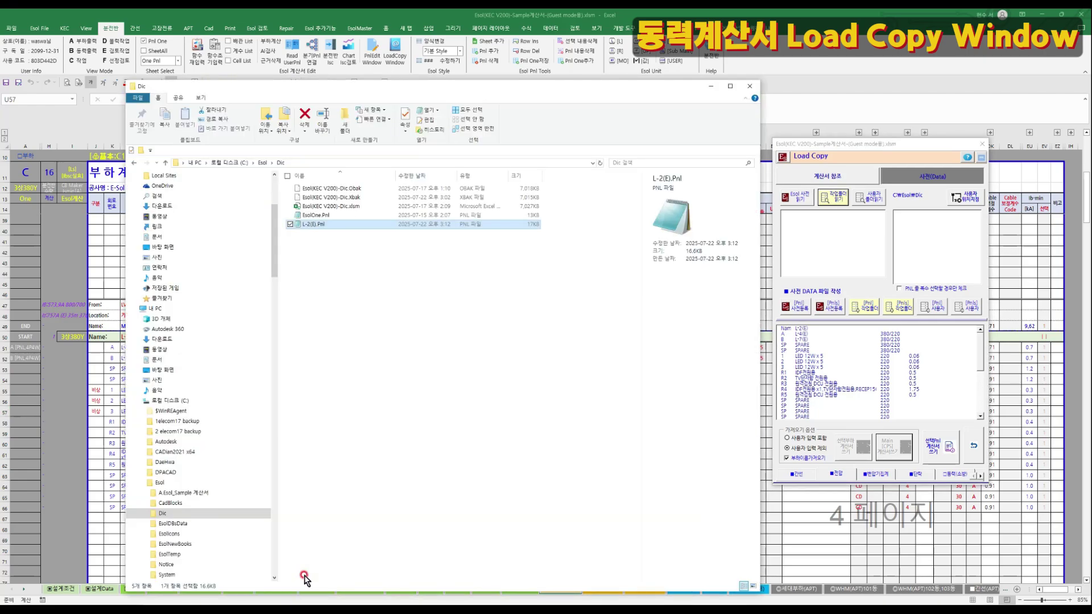
{"action": "left_click", "coordinate": [311, 225]}
{"action": "left_click", "coordinate": [802, 308]}
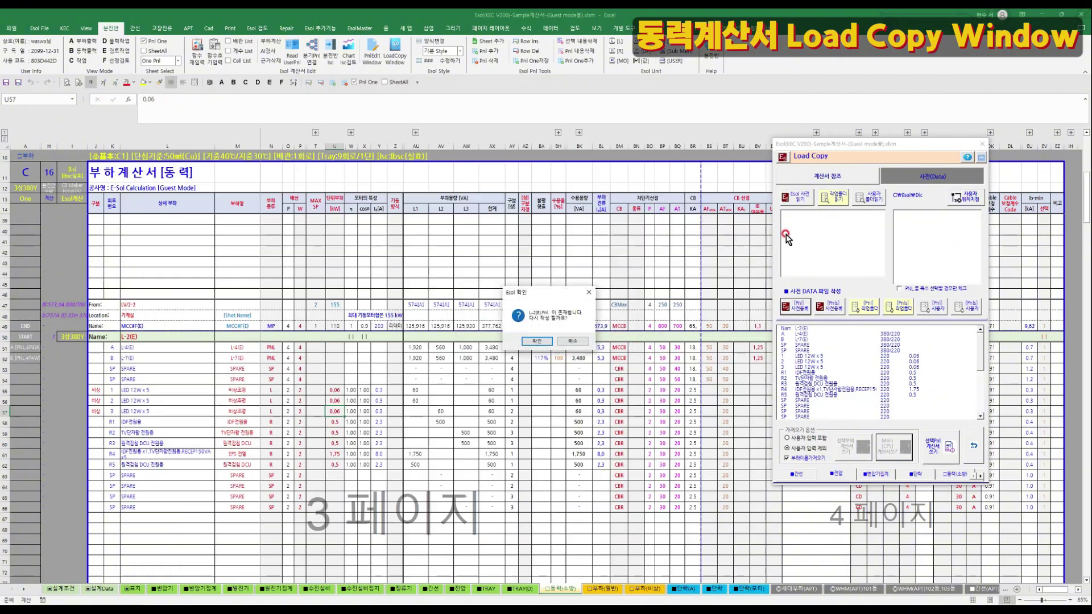
{"action": "left_click", "coordinate": [584, 342]}
Read the Esol dictionary files and register all panels of the □동력(소방) sheet as a [Pnls] dictionary file
{"action": "left_click", "coordinate": [797, 199]}
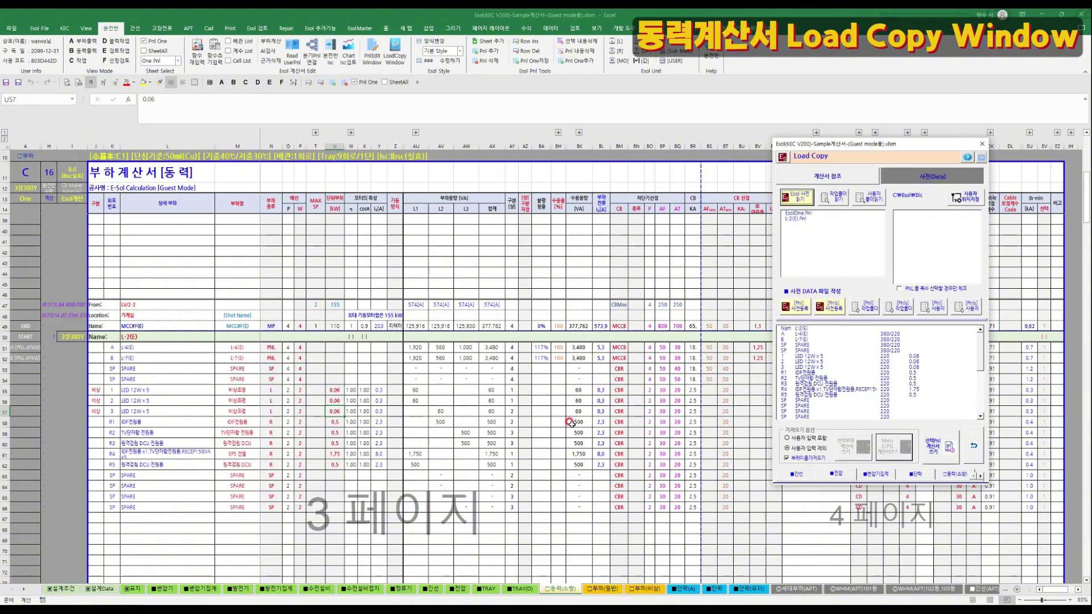
{"action": "left_click", "coordinate": [845, 310]}
{"action": "left_click", "coordinate": [607, 343]}
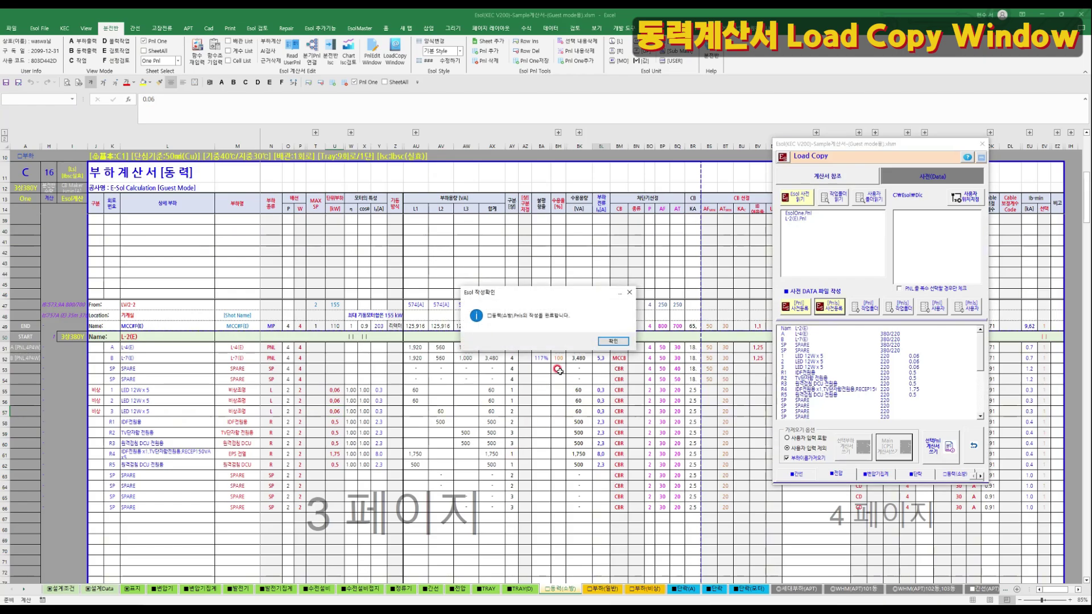
{"action": "left_click", "coordinate": [613, 341]}
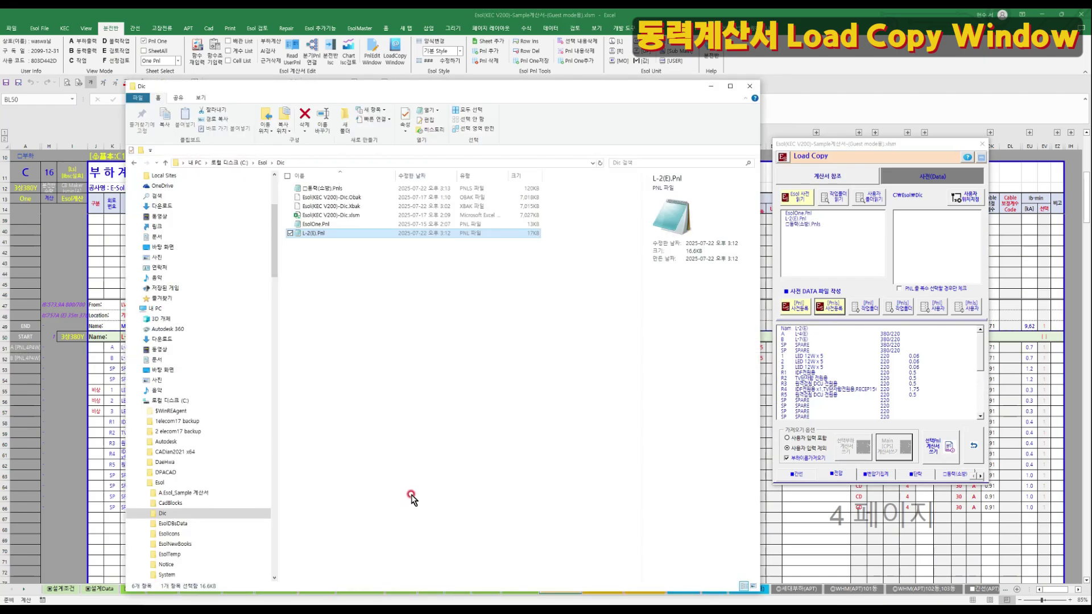
Examine the registered data files in the Dic folder and locate □동력(소방).Pnls
{"action": "left_click", "coordinate": [348, 241]}
{"action": "left_click", "coordinate": [331, 225]}
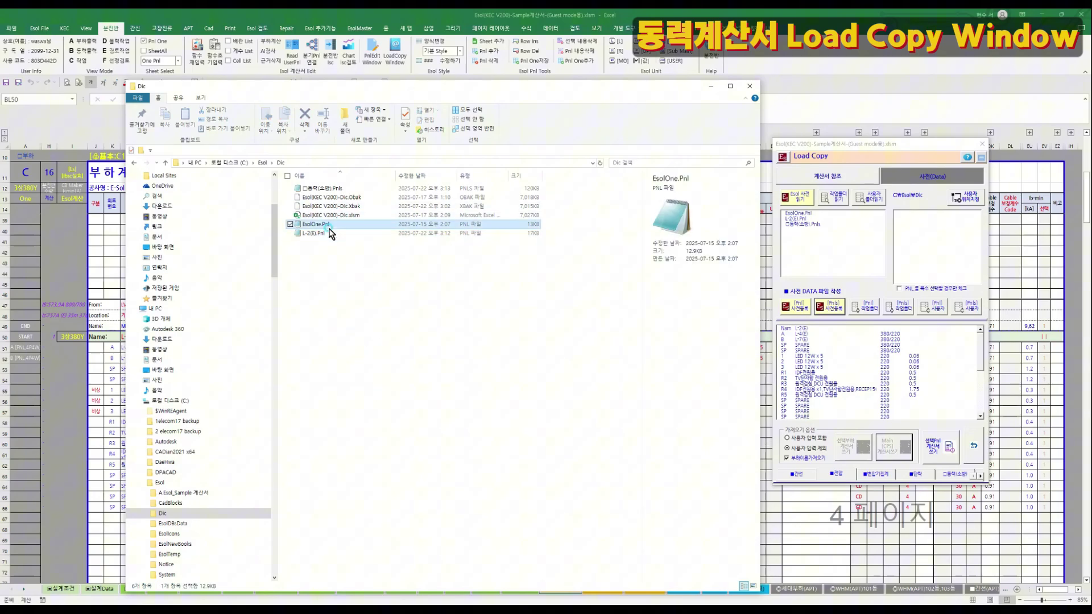
{"action": "left_click", "coordinate": [400, 316]}
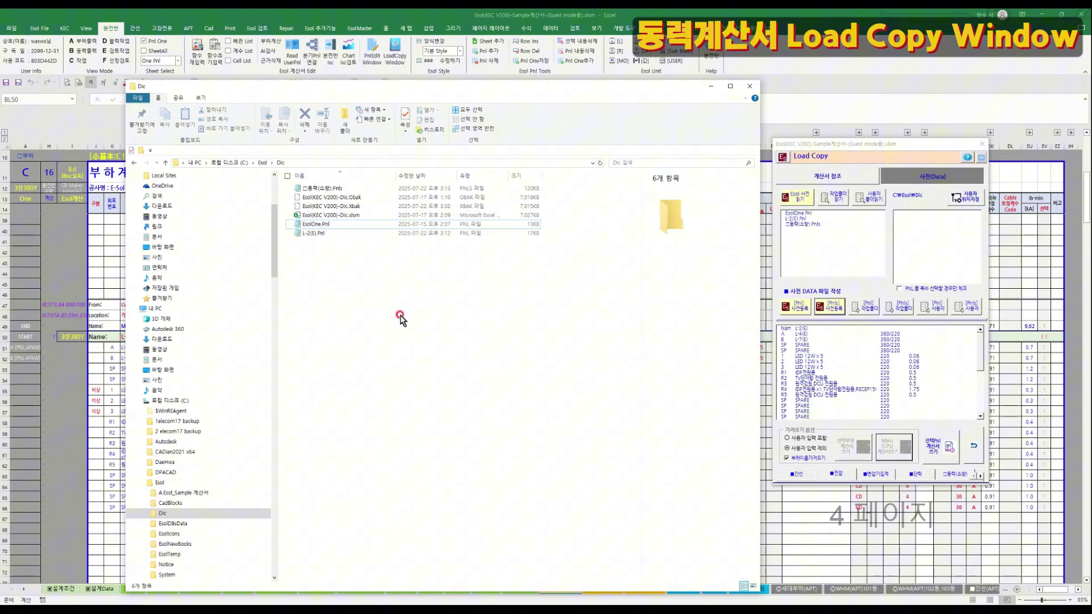
{"action": "left_click", "coordinate": [326, 189]}
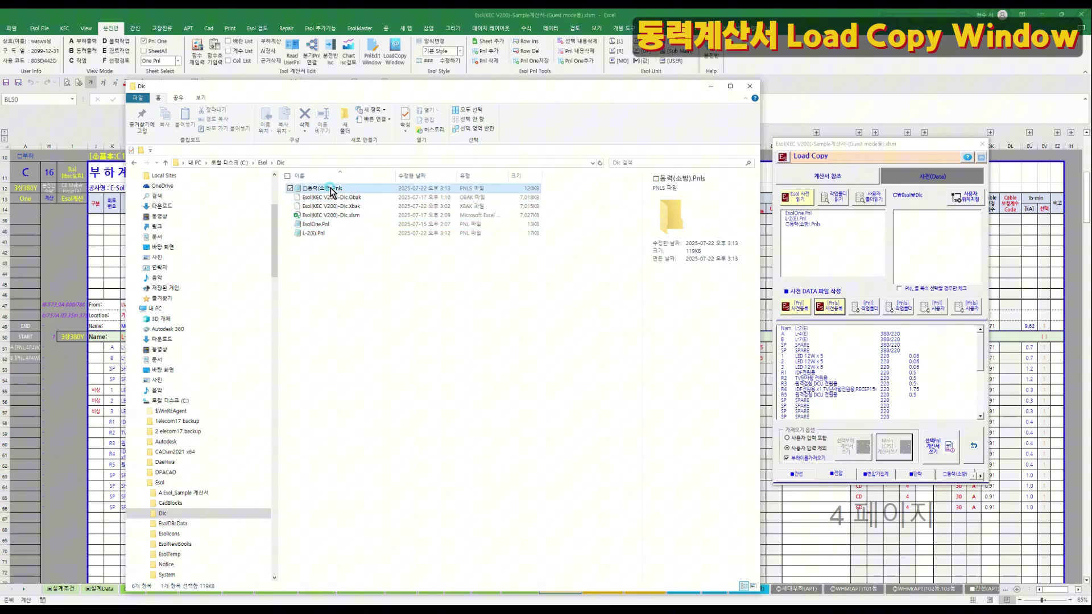
Return to the calculation workbook and show the calculation reference (계산서 참조) sources in Load Copy
{"action": "left_click", "coordinate": [99, 427]}
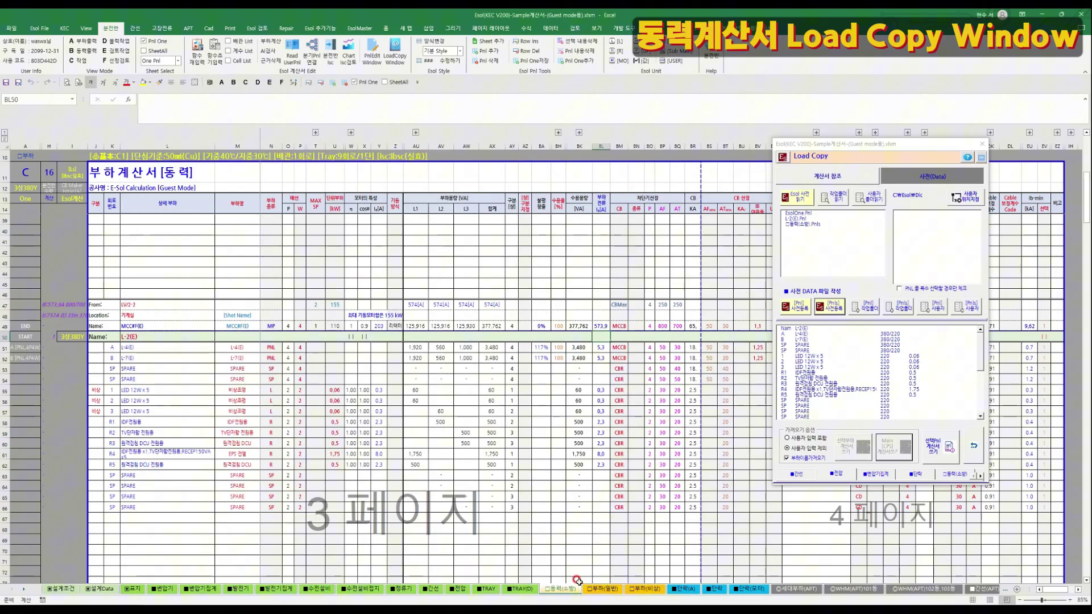
{"action": "left_click", "coordinate": [542, 421]}
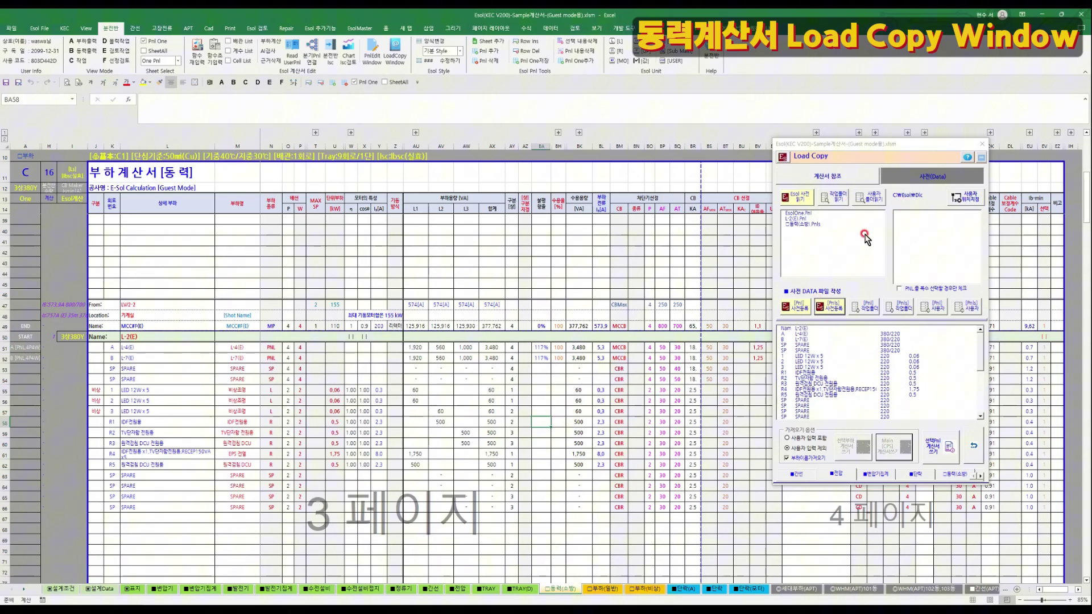
{"action": "left_click", "coordinate": [807, 178]}
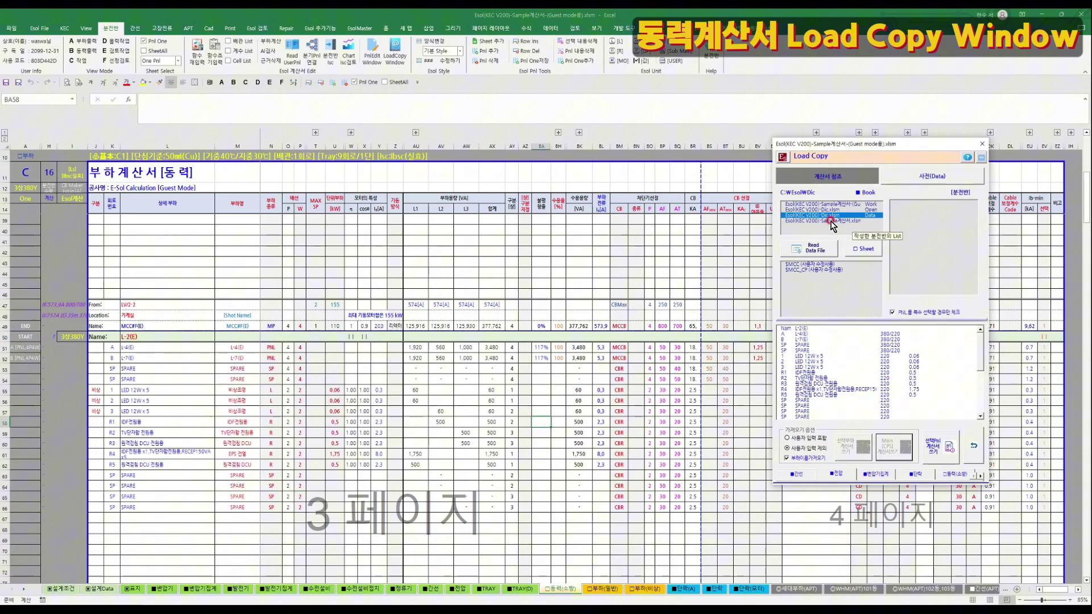